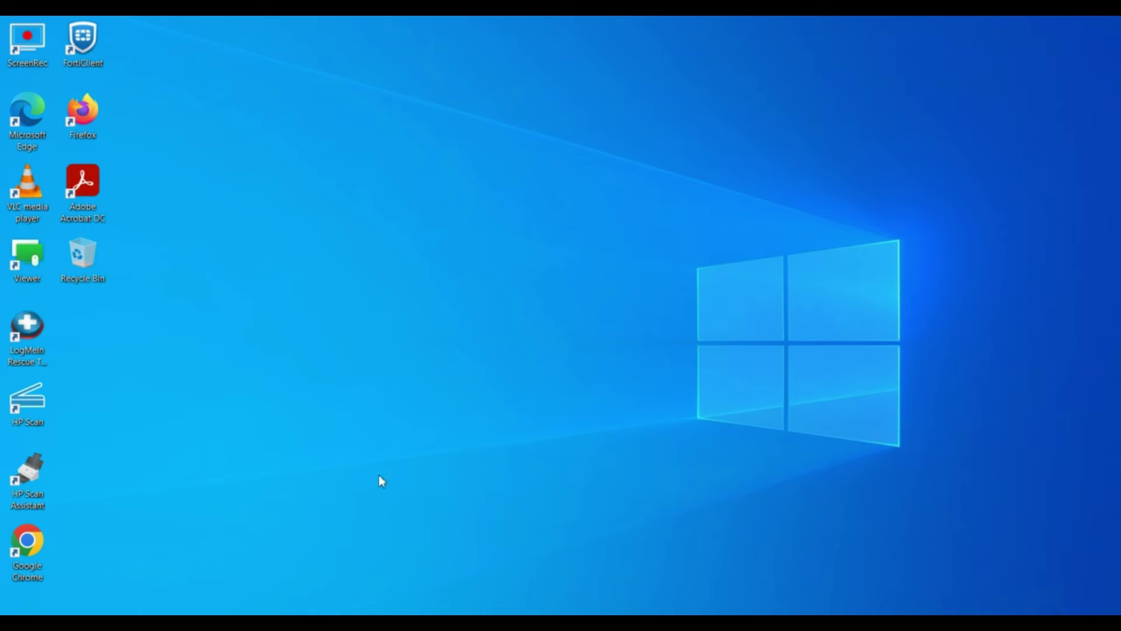
Launch Remote Desktop Connection with mstsc and connect to 172.29.0.70.
key("super")
type("mstsc")
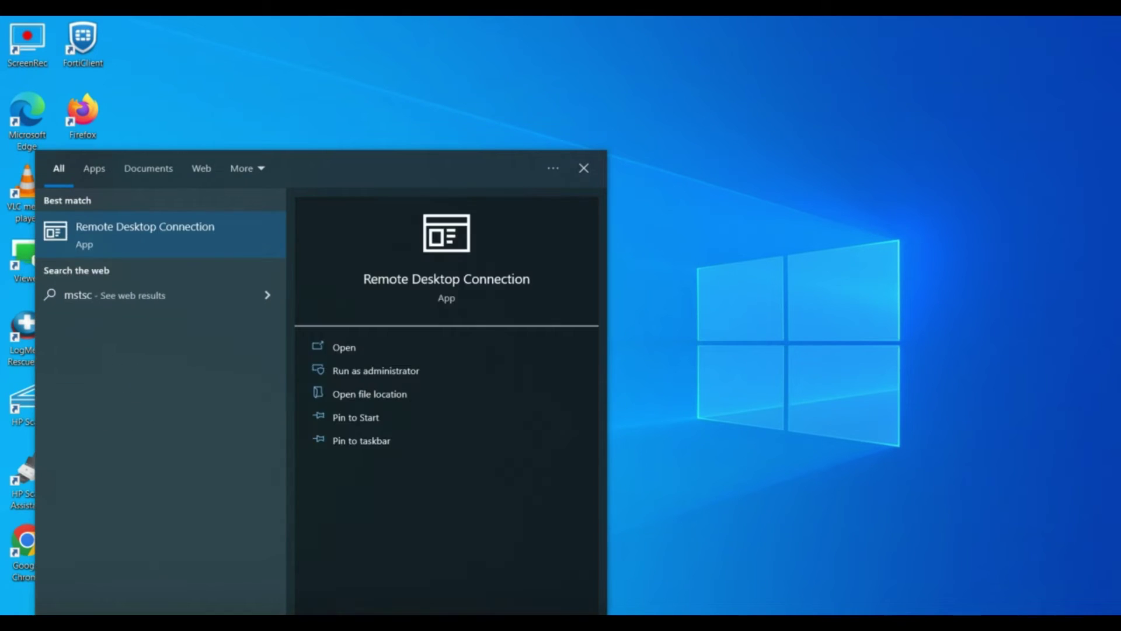
key("Return")
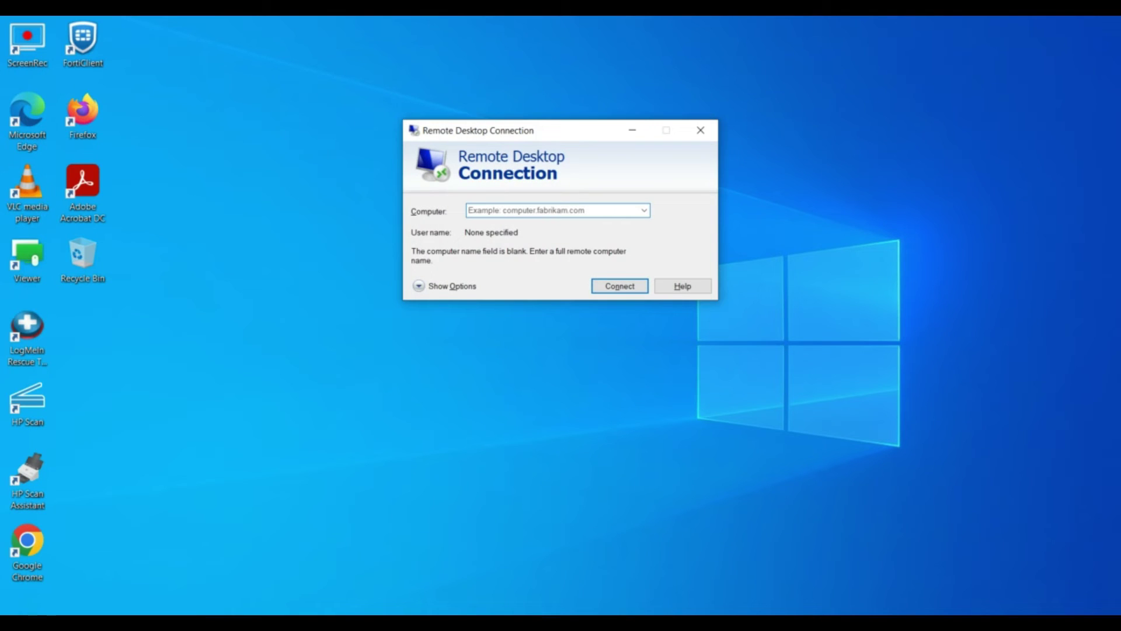
type("172.29.0.")
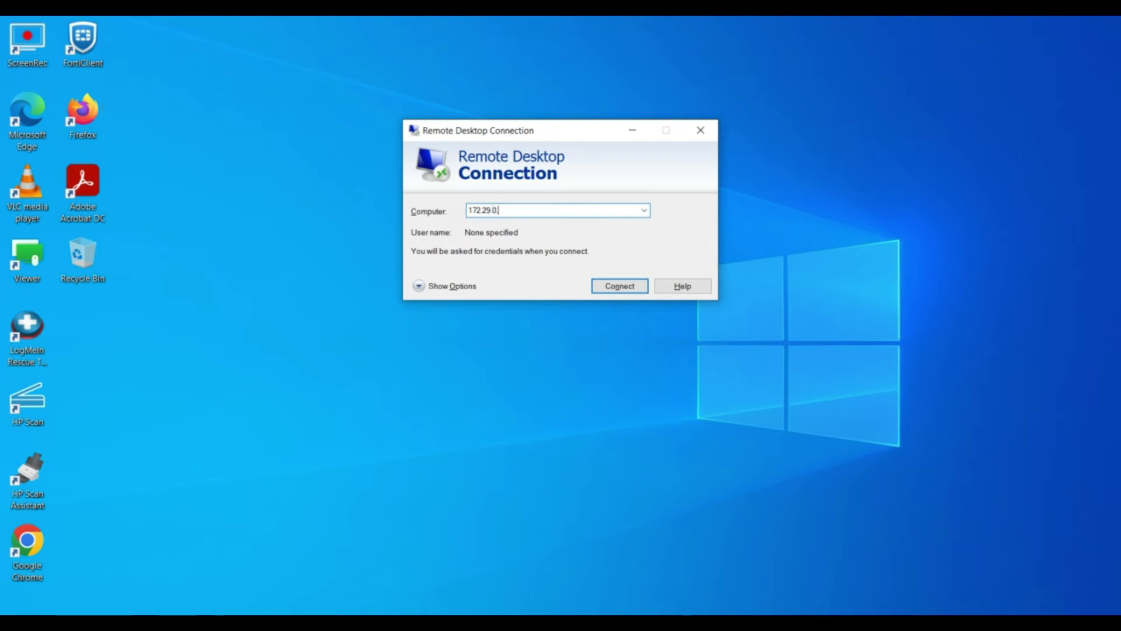
type("70")
key("Return")
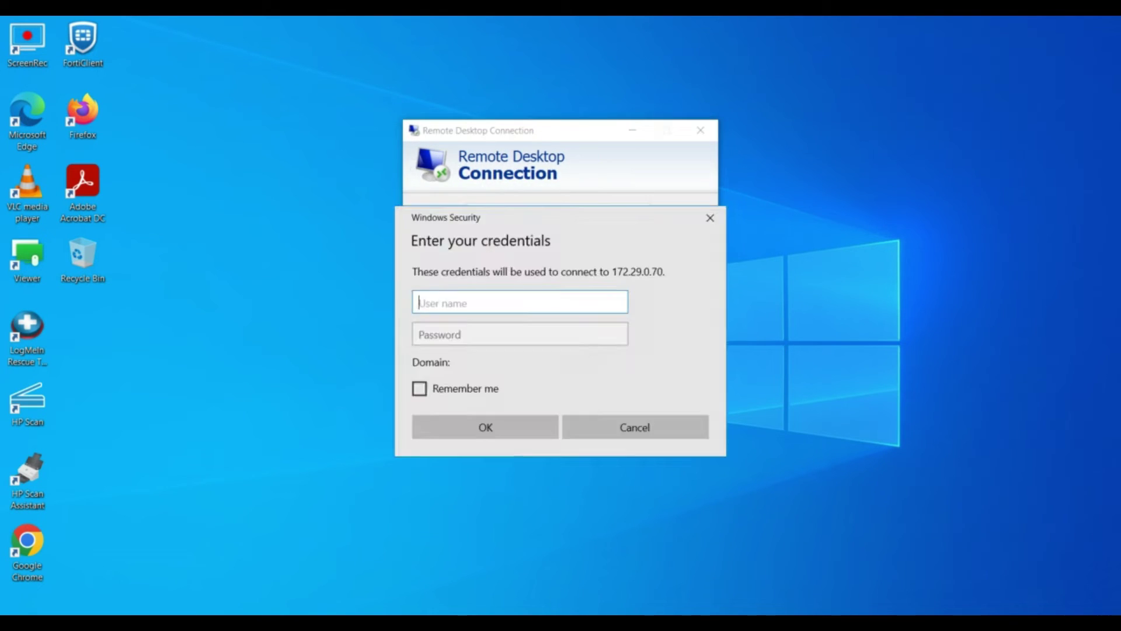
Sign in with the local admin username and password, accepting the certificate warning.
type(".\\admin")
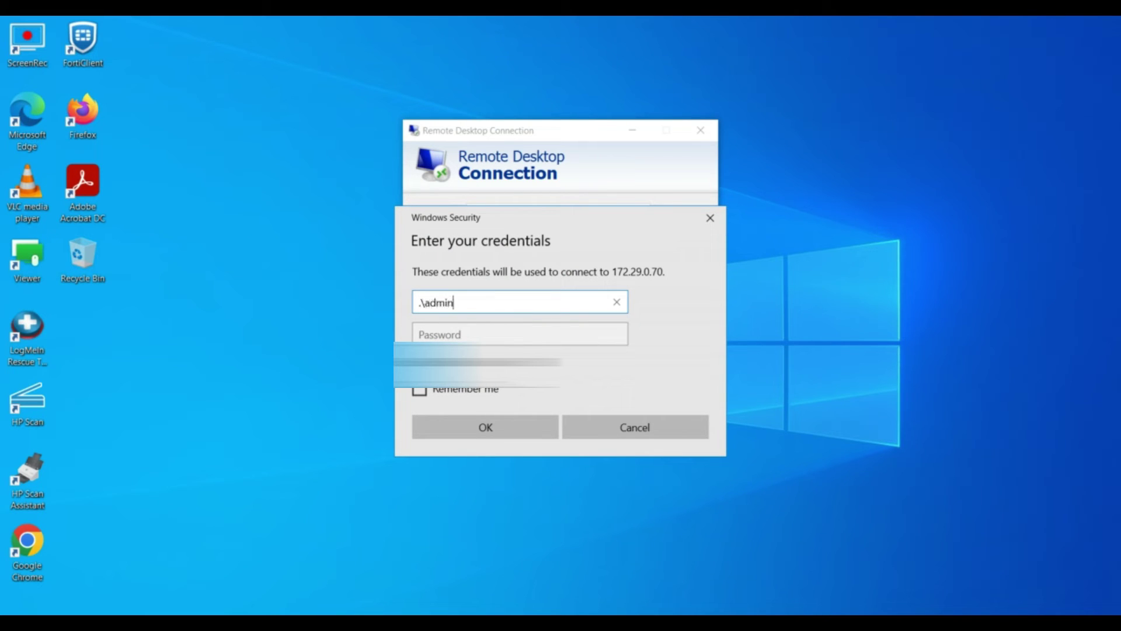
key("Tab")
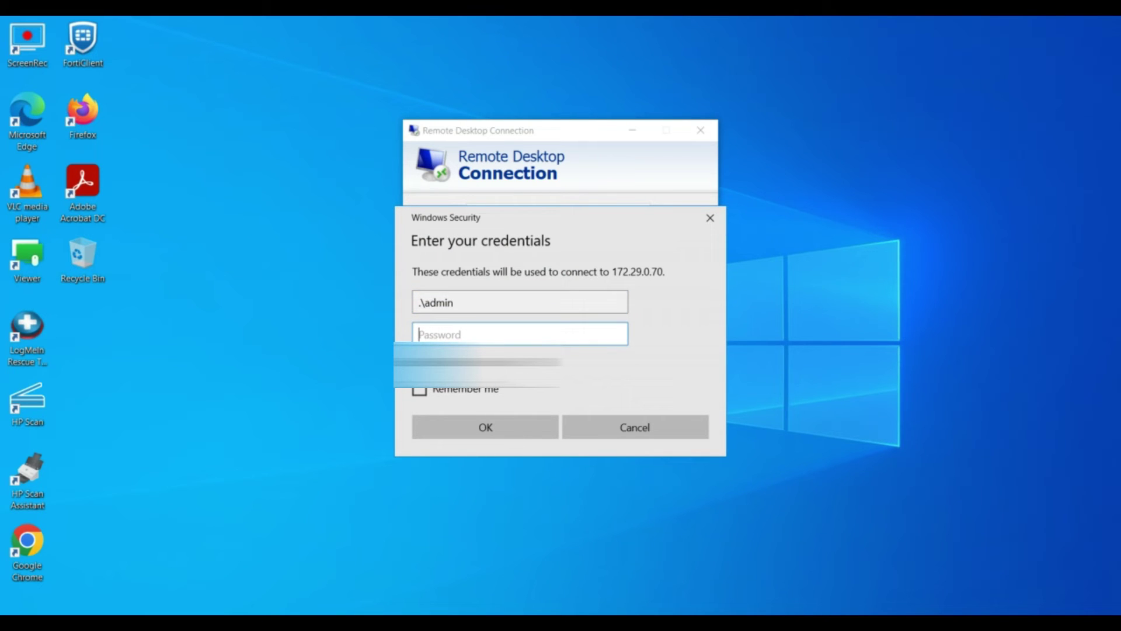
type("••••••••••")
key("Return")
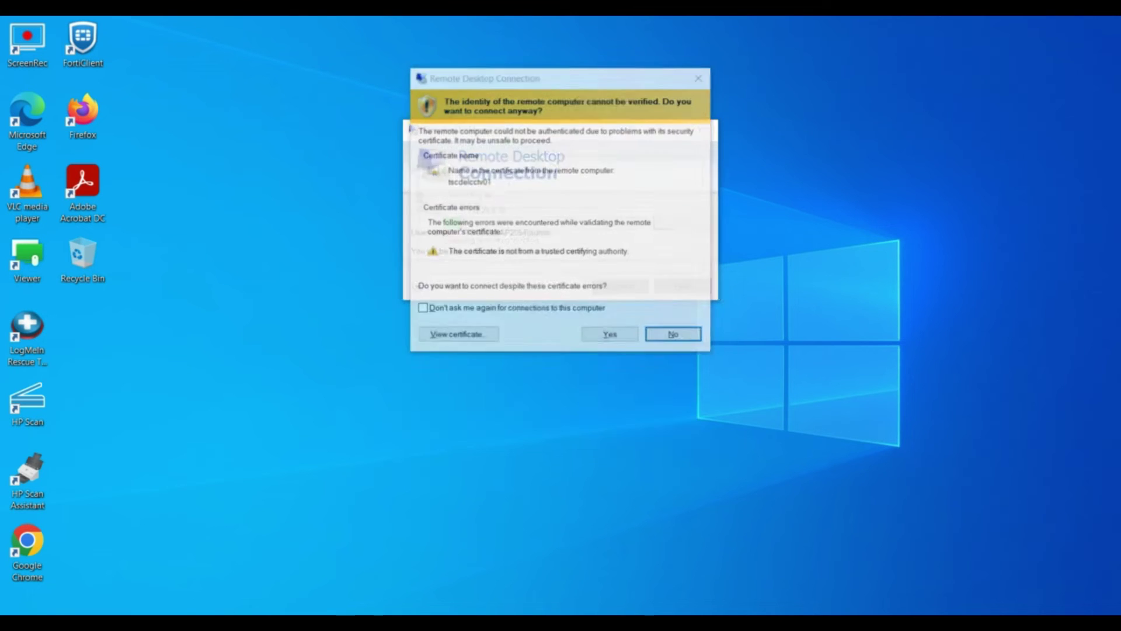
left_click(616, 337)
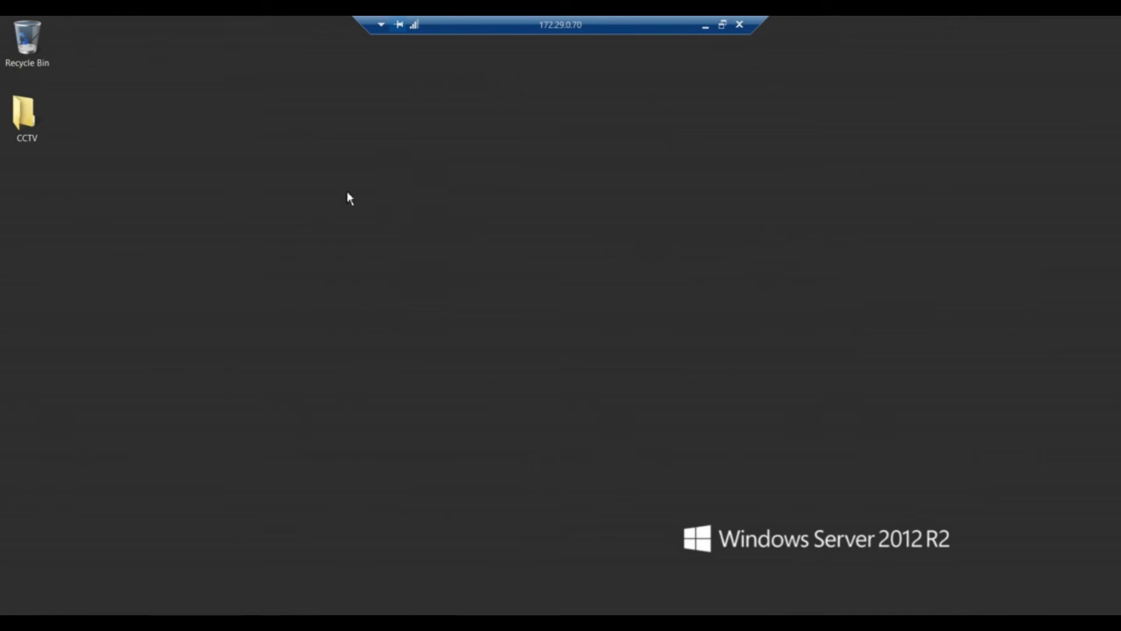
Refresh the remote desktop, open the CCTV folder, and launch Internet Explorer.
right_click(448, 156)
left_click(493, 196)
right_click(228, 123)
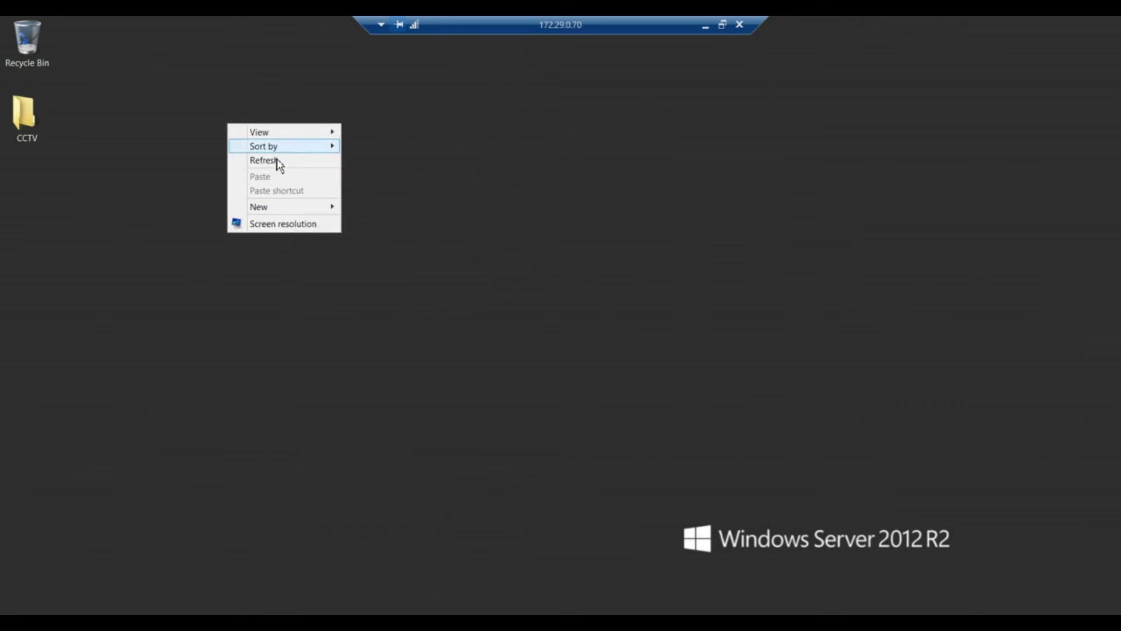
left_click(274, 161)
double_click(24, 117)
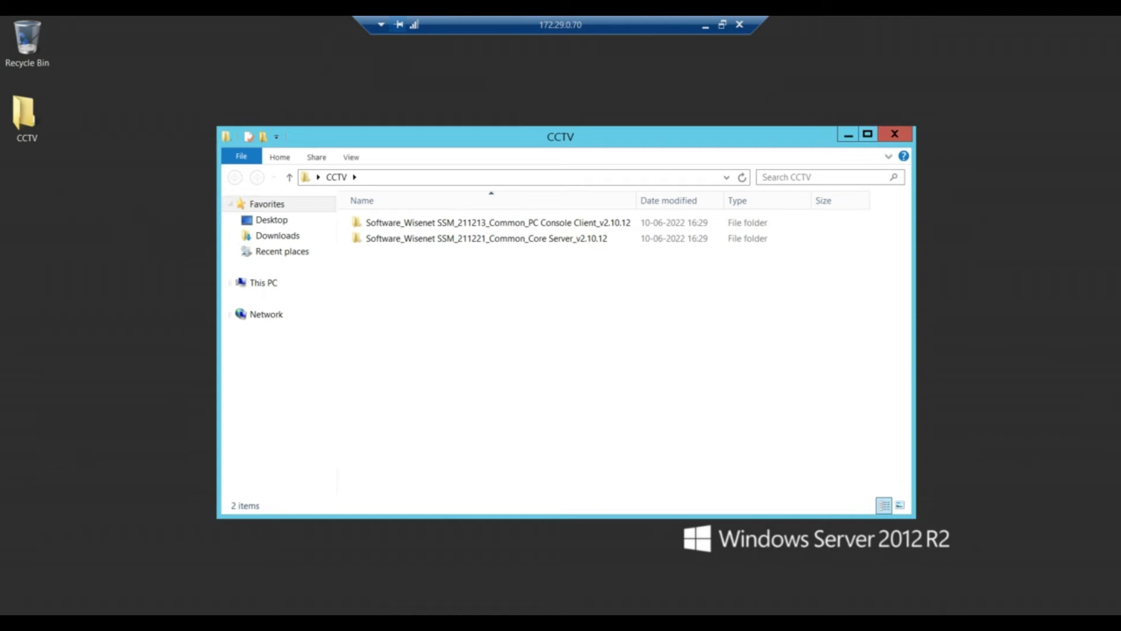
key("super")
left_click(209, 455)
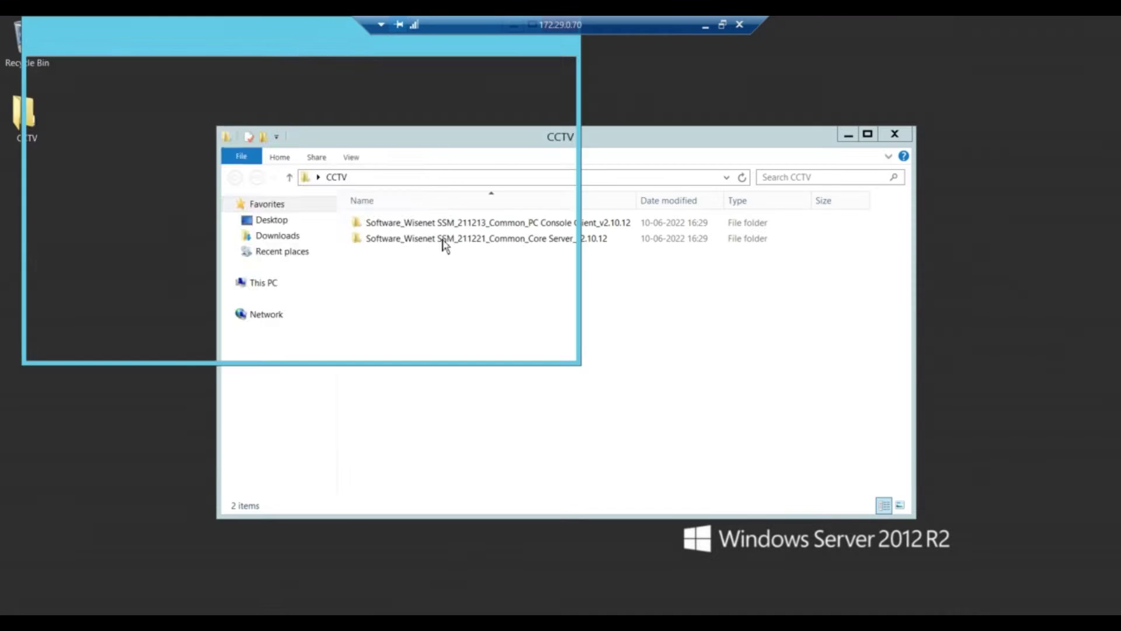
Maximize Internet Explorer and go to google.co.in.
double_click(288, 30)
left_click(292, 46)
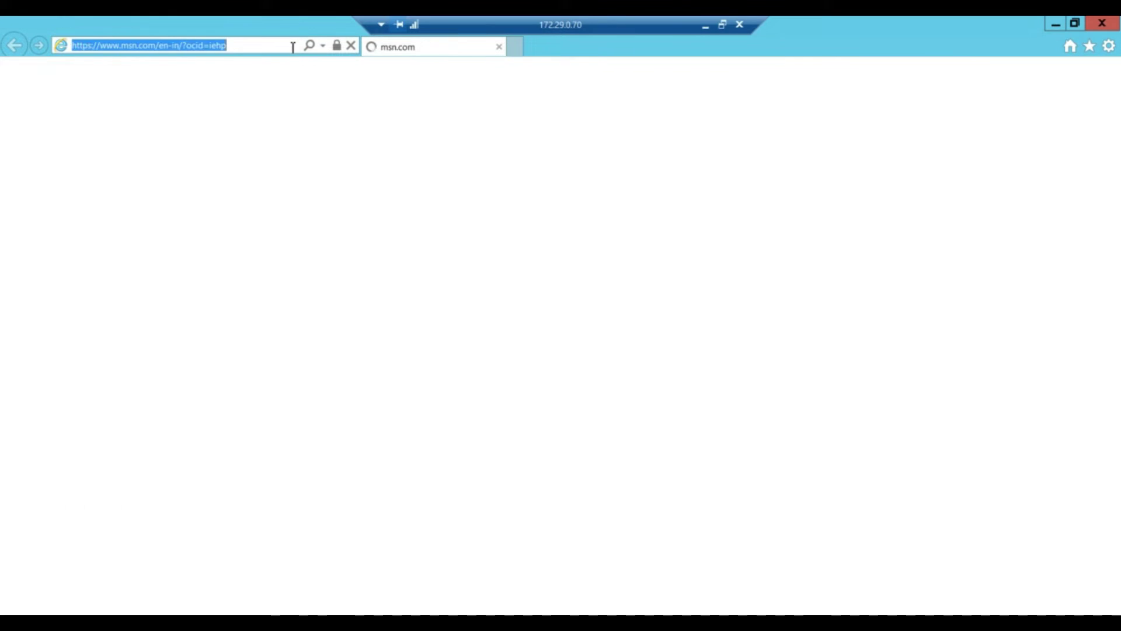
type("google.co.in/")
key("Return")
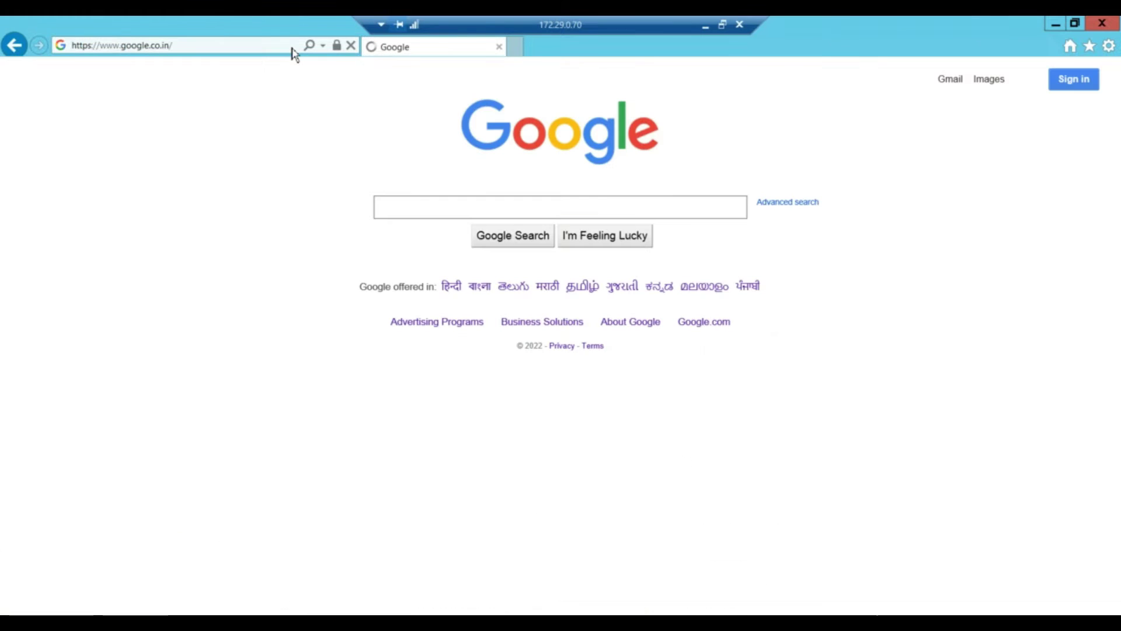
Search Google for 'wisenet cctv' using the search suggestion.
left_click(445, 214)
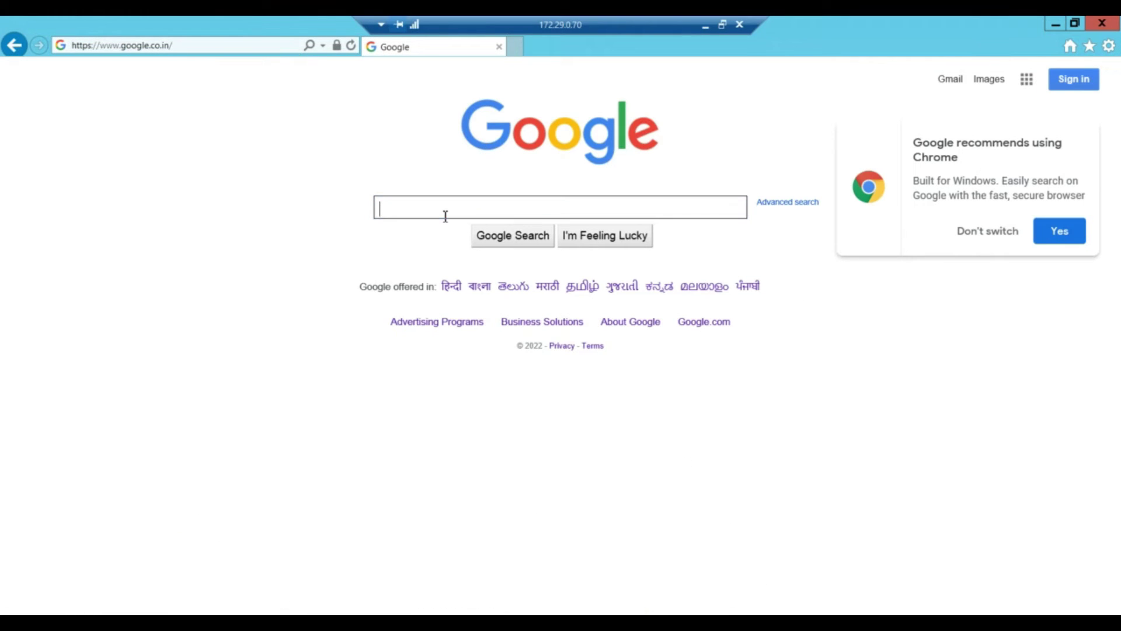
type("wisenet")
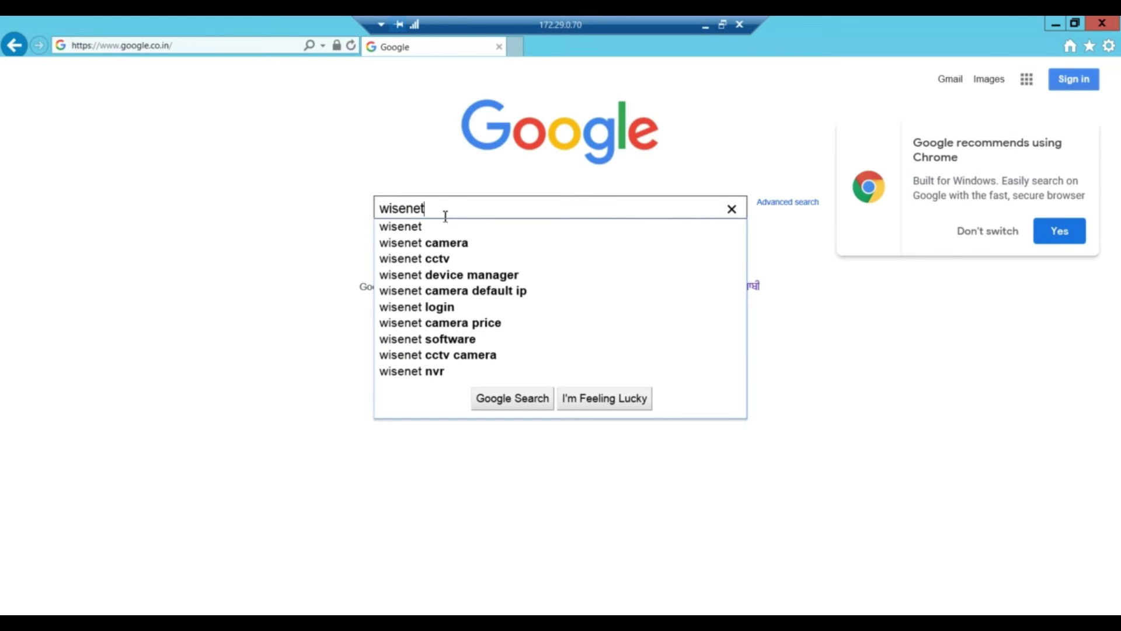
key("Down")
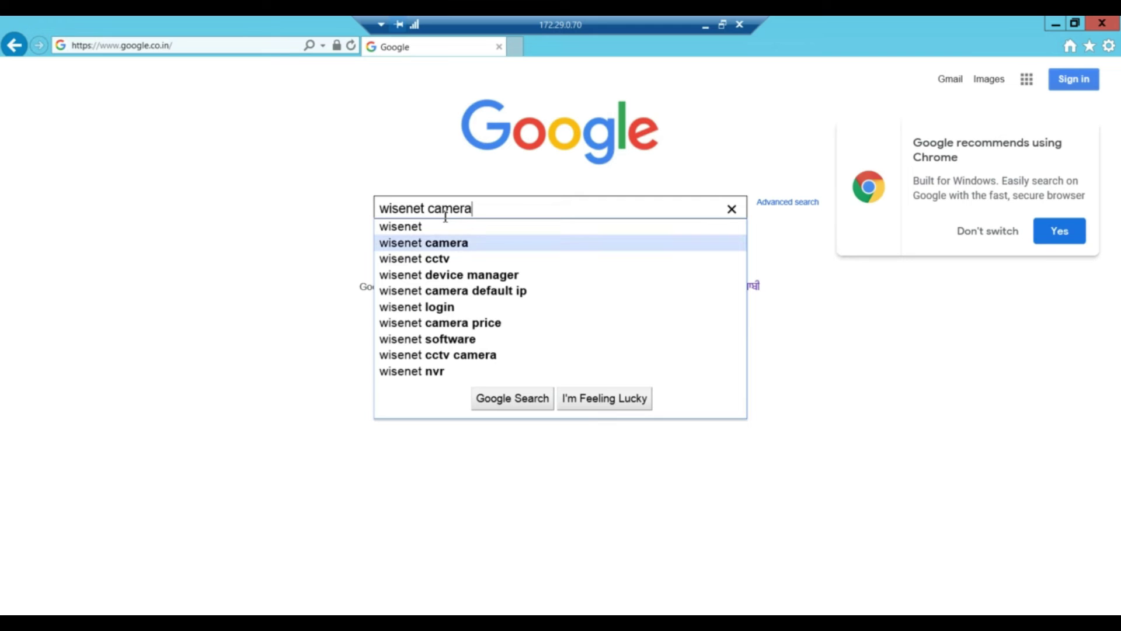
key("Down")
key("Return")
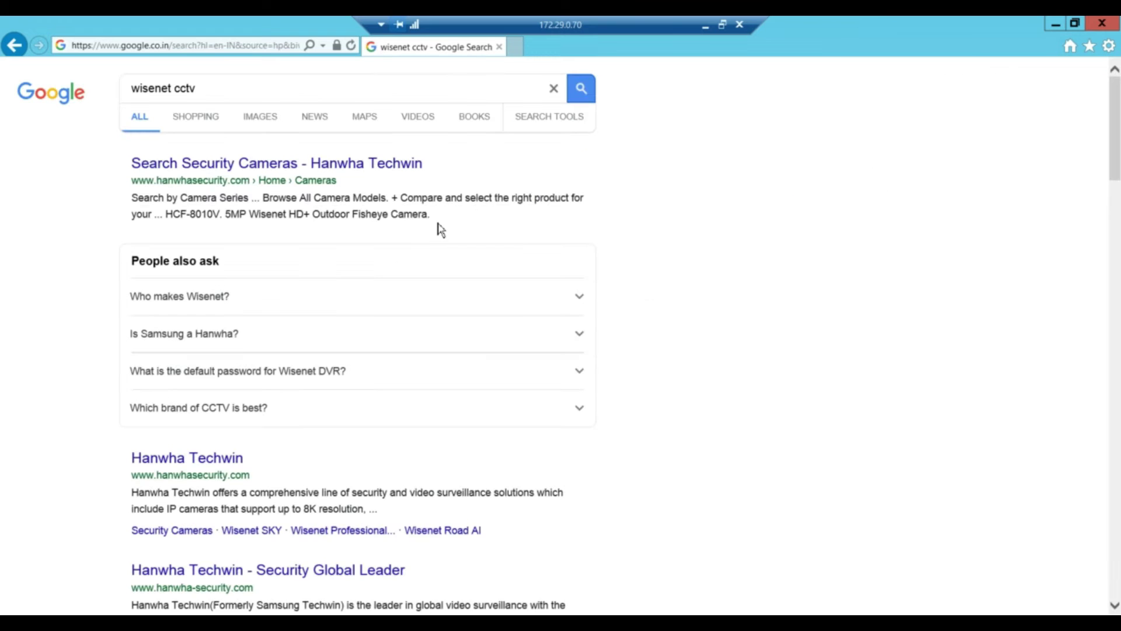
Open the Hanwha Techwin security cameras site and search its catalogue for SSM.
left_click(241, 173)
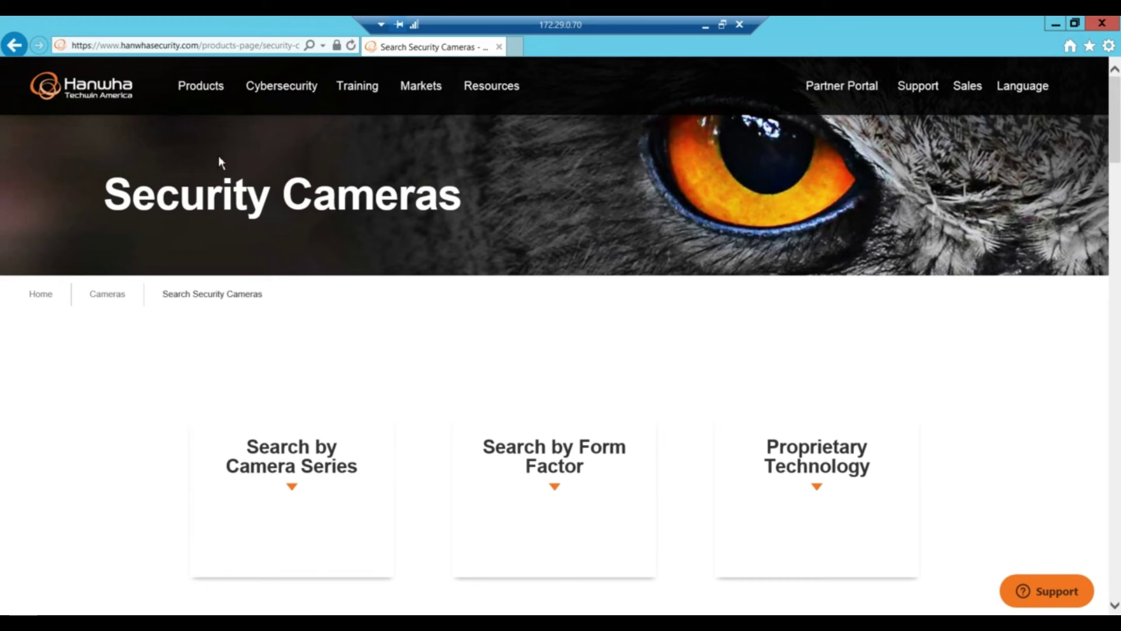
scroll(656, 338, "down", 8)
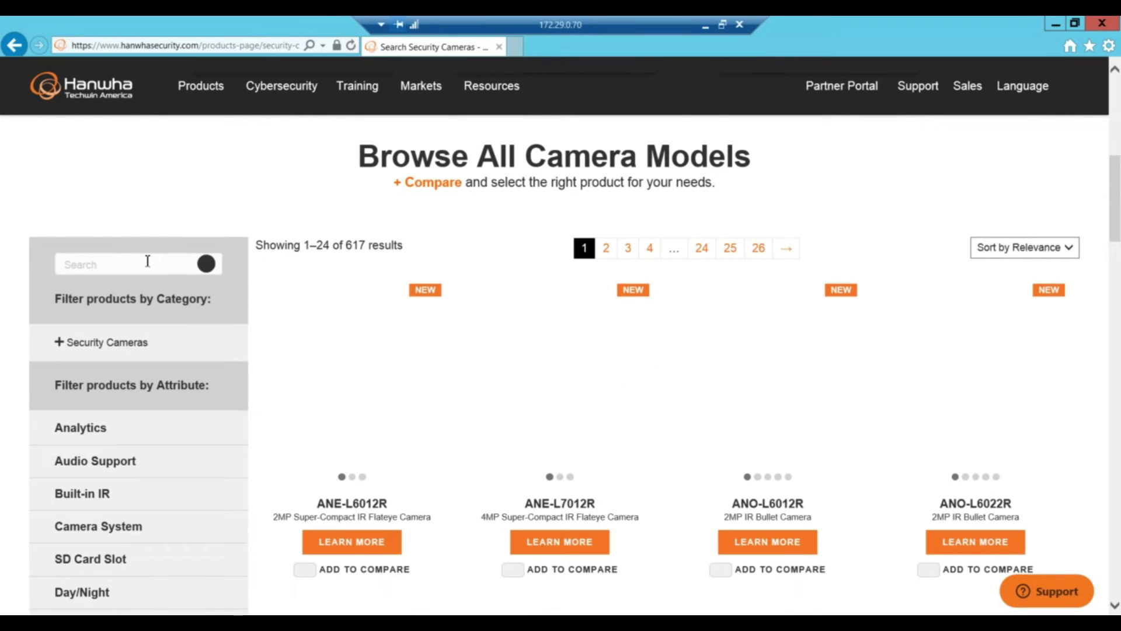
left_click(147, 263)
type("ssM")
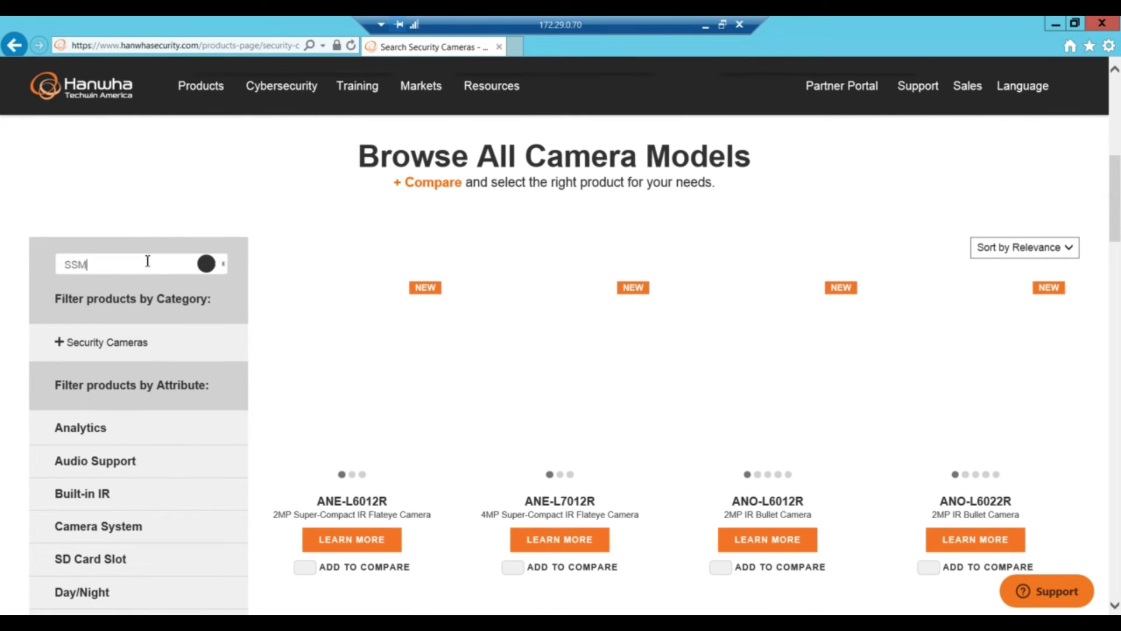
key("Return")
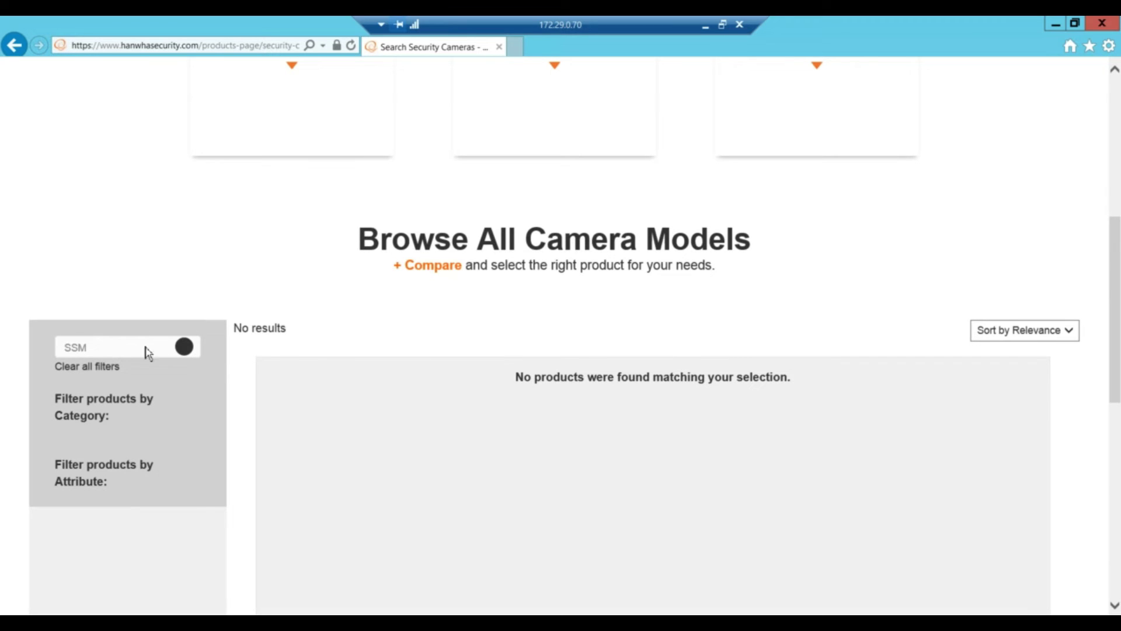
double_click(126, 348)
key("BackSpace")
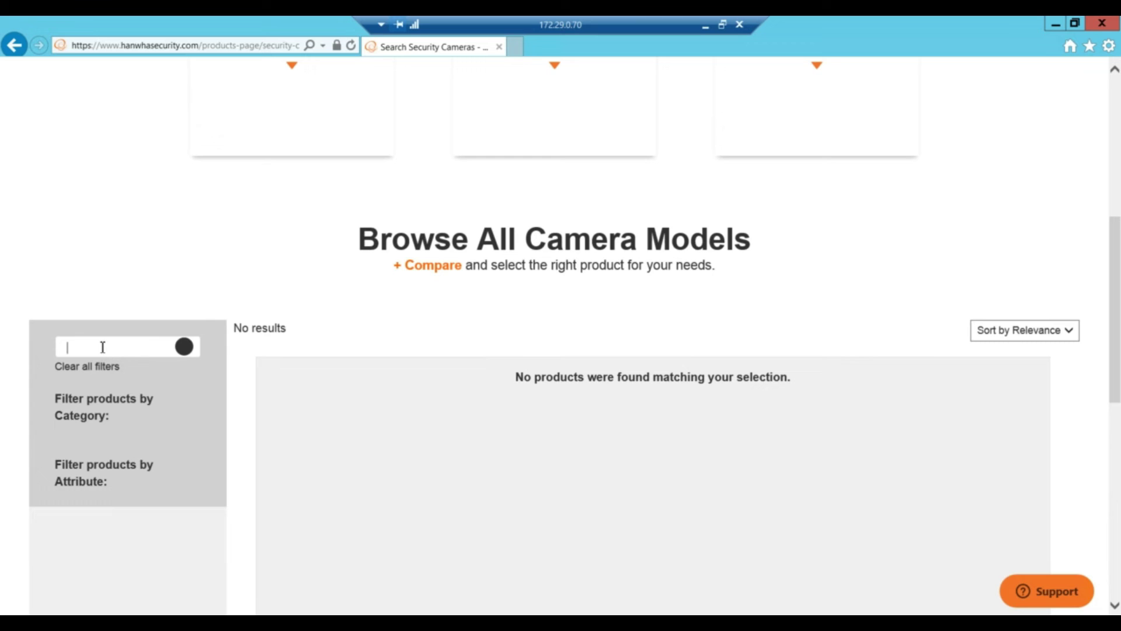
type("SSM")
key("Return")
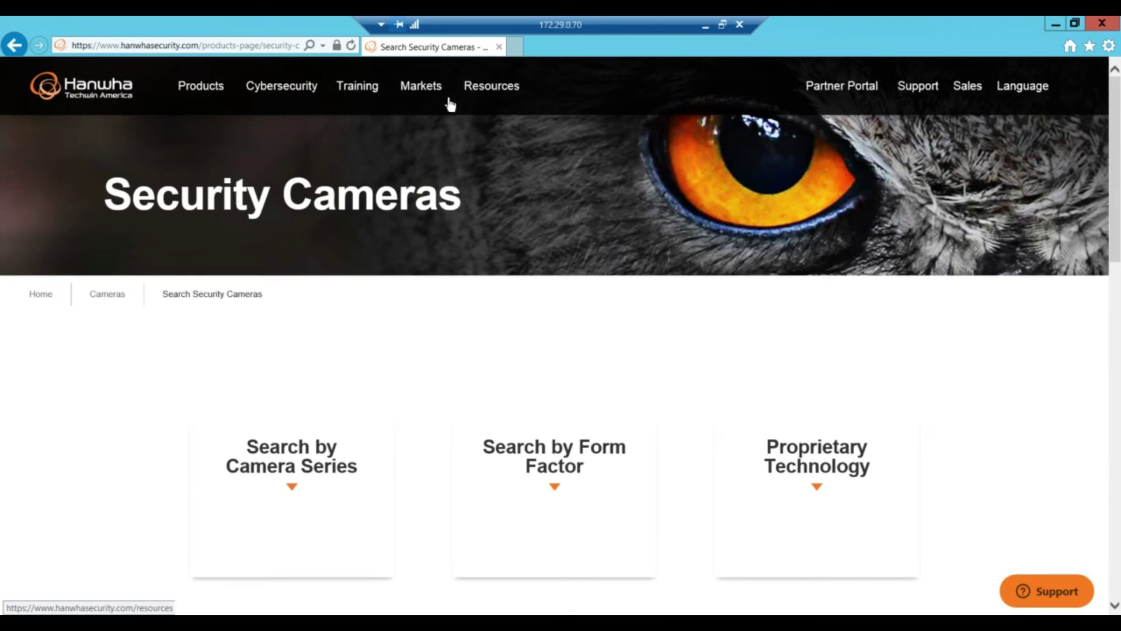
Browse to the site's Resources and Support sections, then open a new blank tab.
left_click(527, 95)
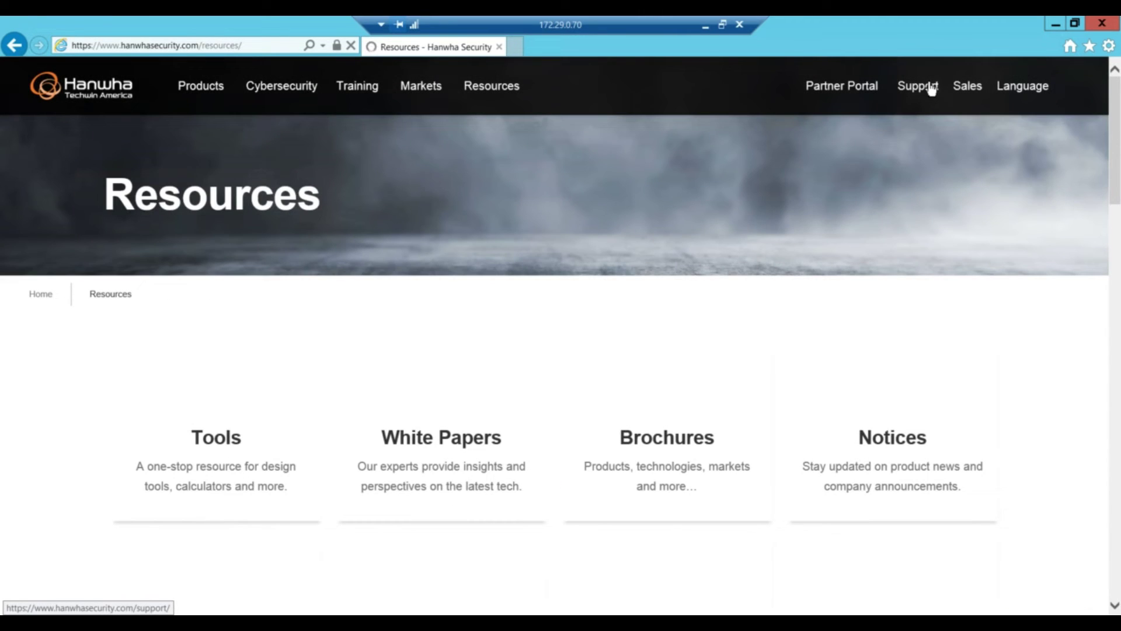
left_click(932, 87)
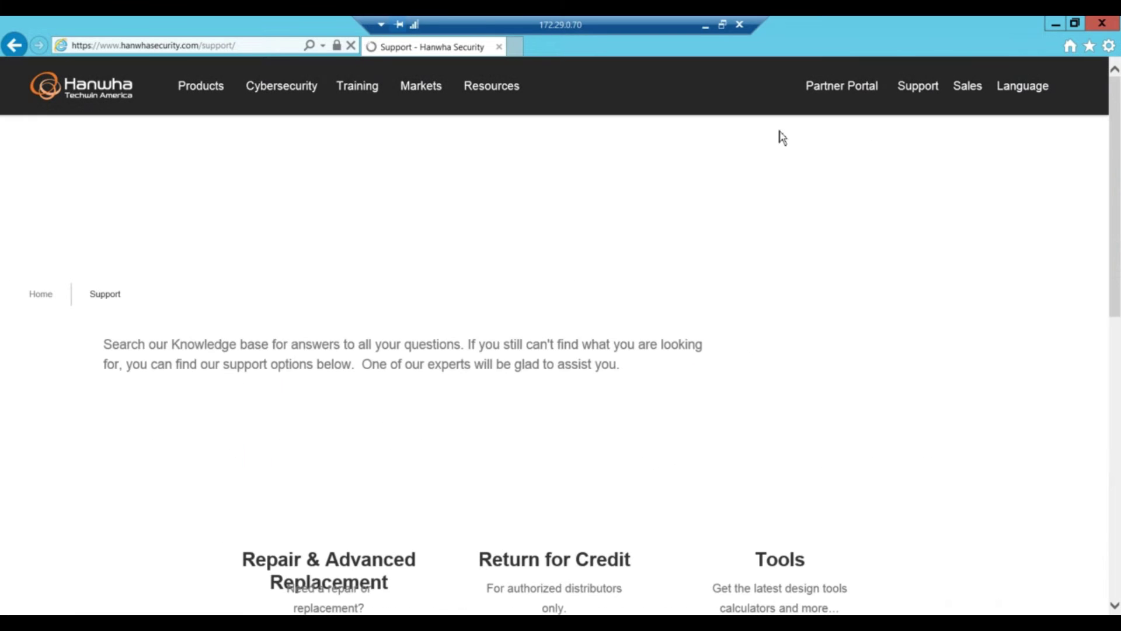
scroll(494, 282, "down", 10)
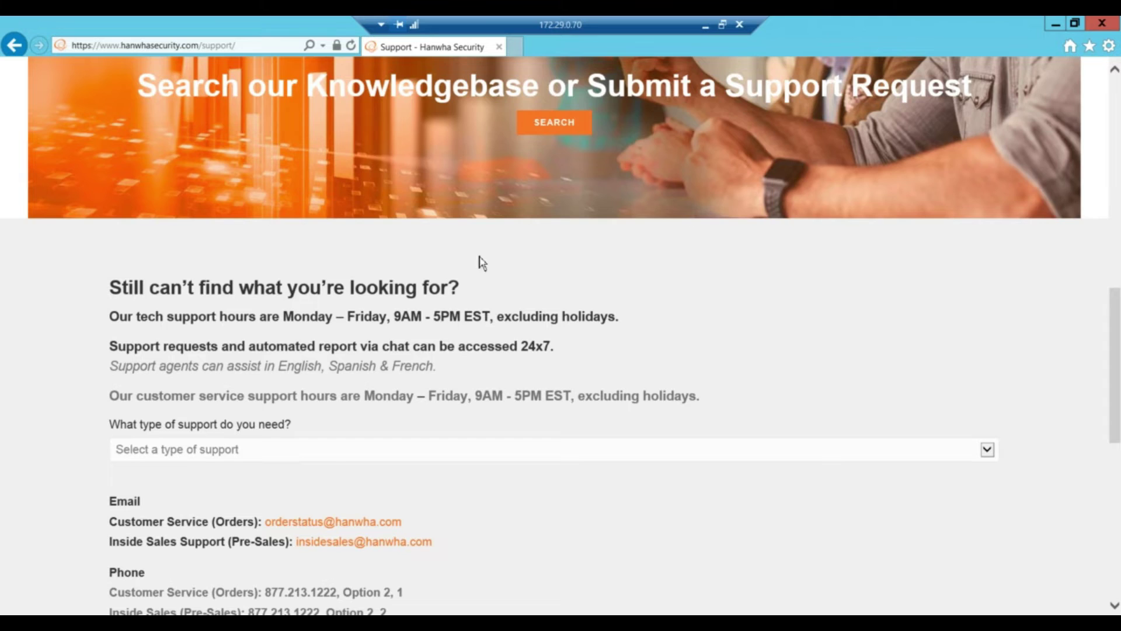
scroll(480, 261, "up", 5)
left_click(515, 55)
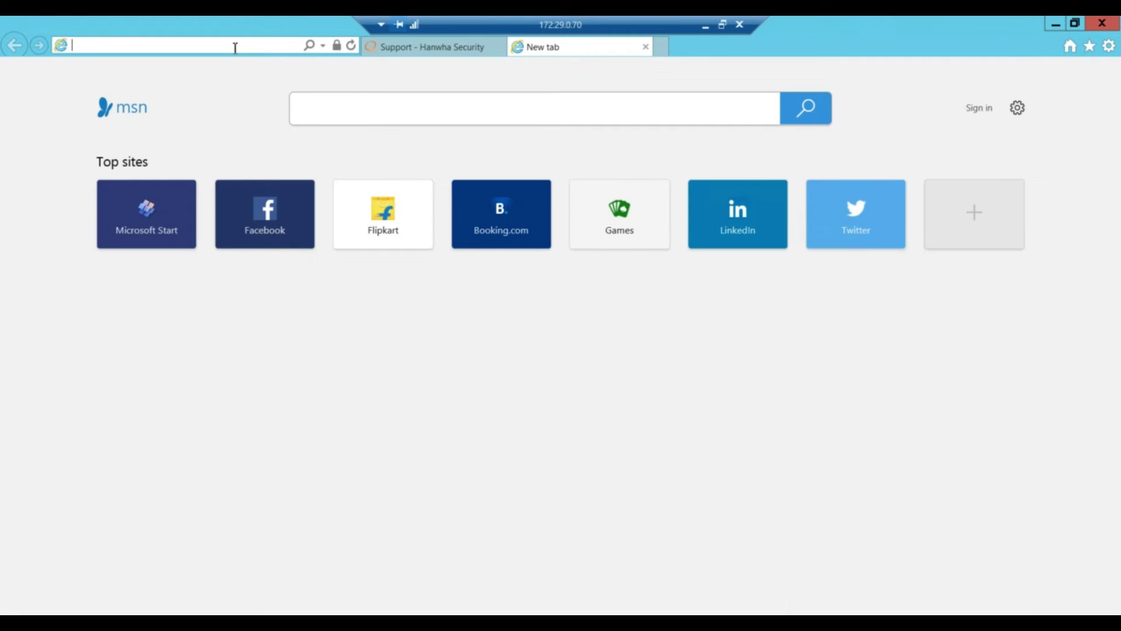
Go to google.co.in and search for 'ssm wisenet'.
type("ggoe")
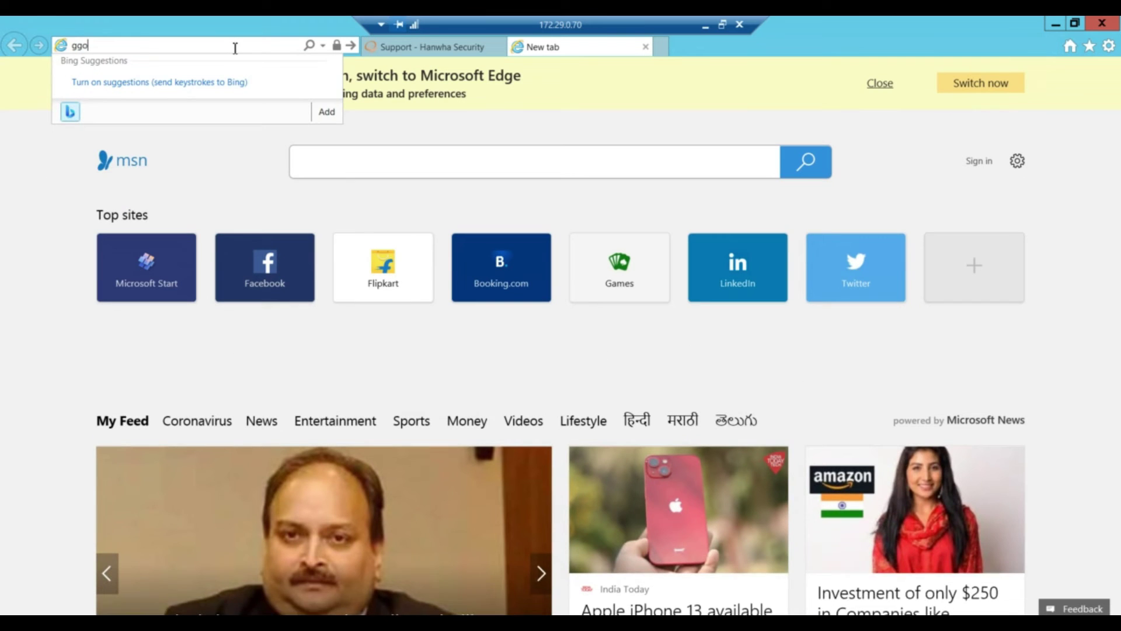
key("BackSpace")
key("BackSpace")
key("BackSpace")
type("o")
key("Return")
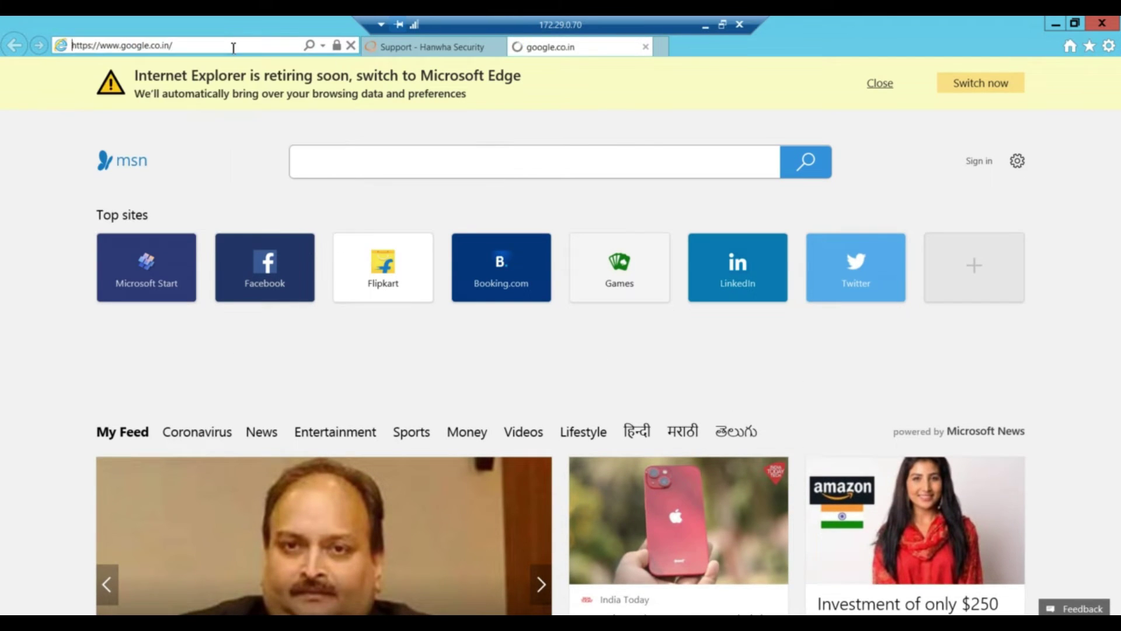
type("ssm")
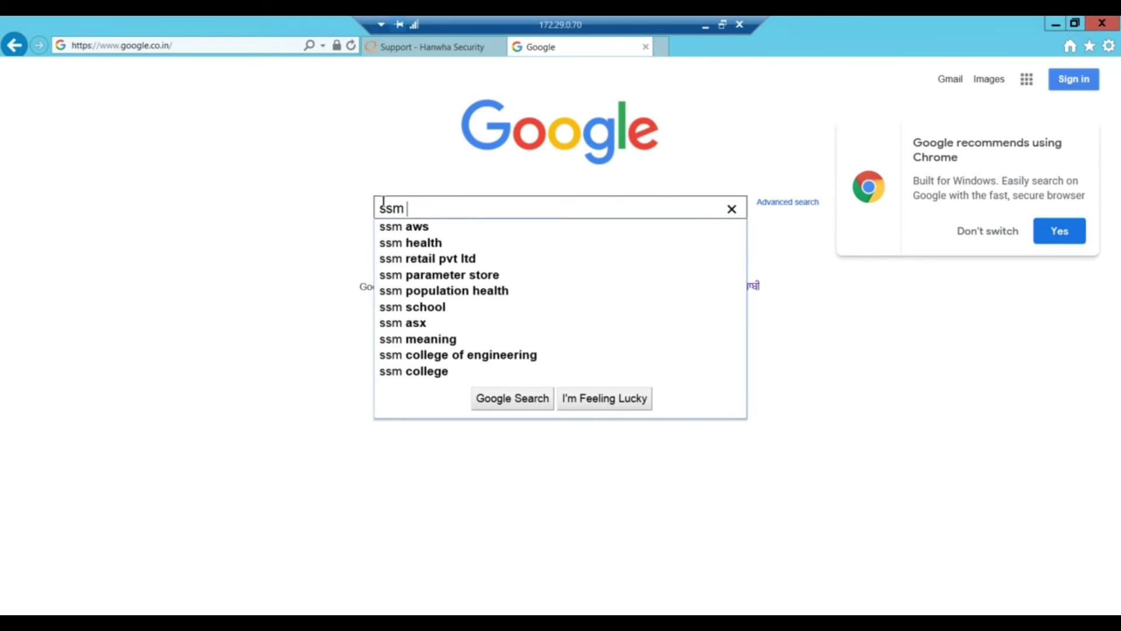
type(" w")
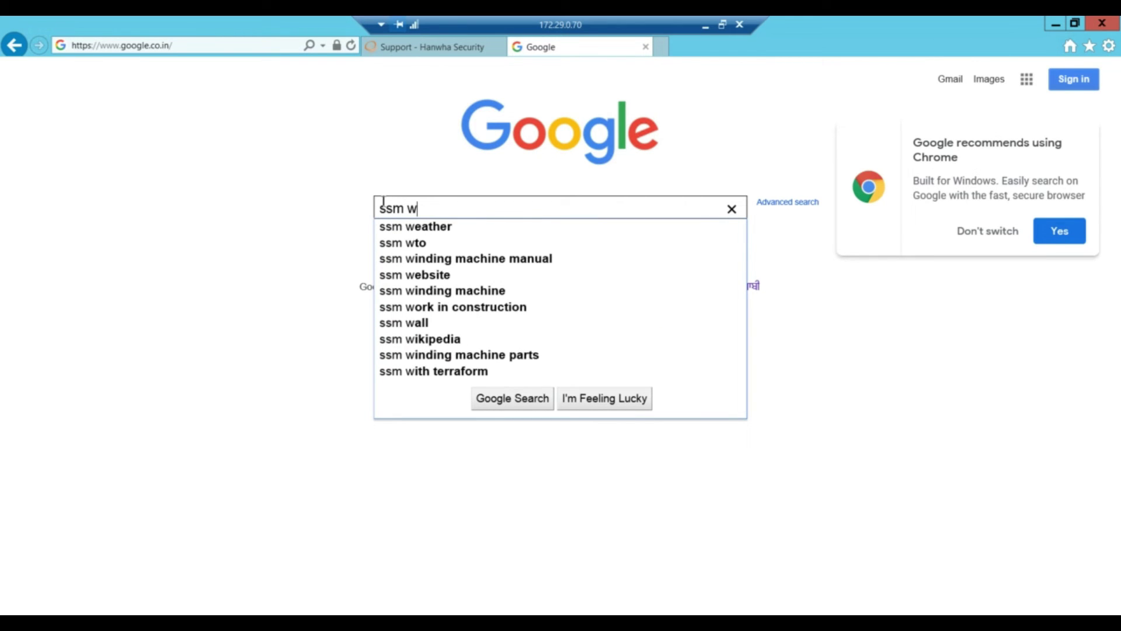
type("isenet")
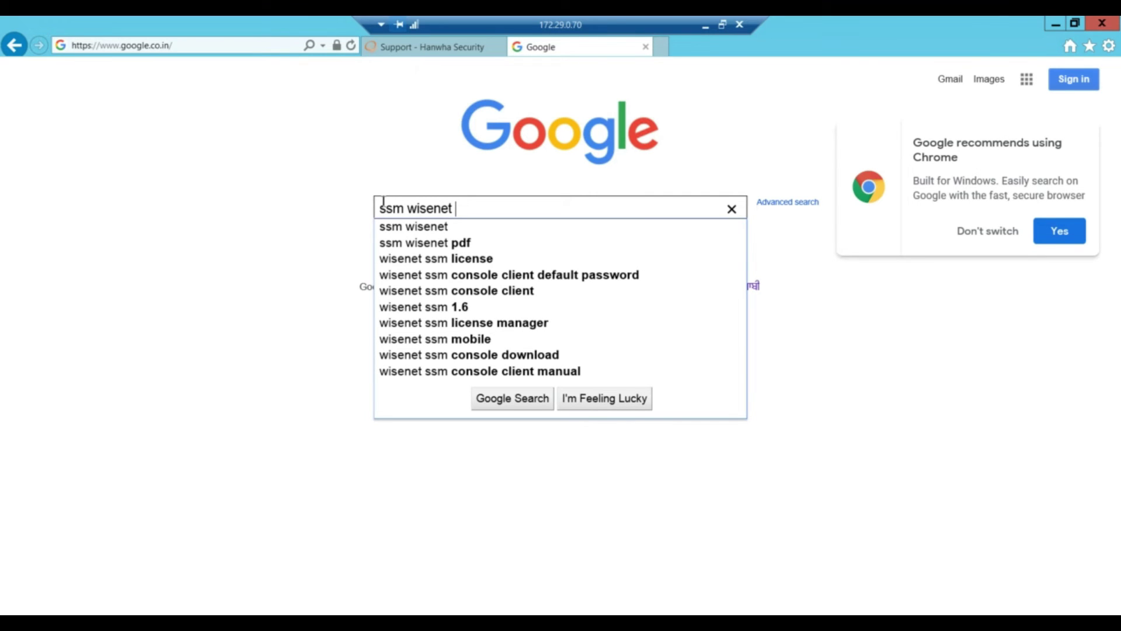
key("Return")
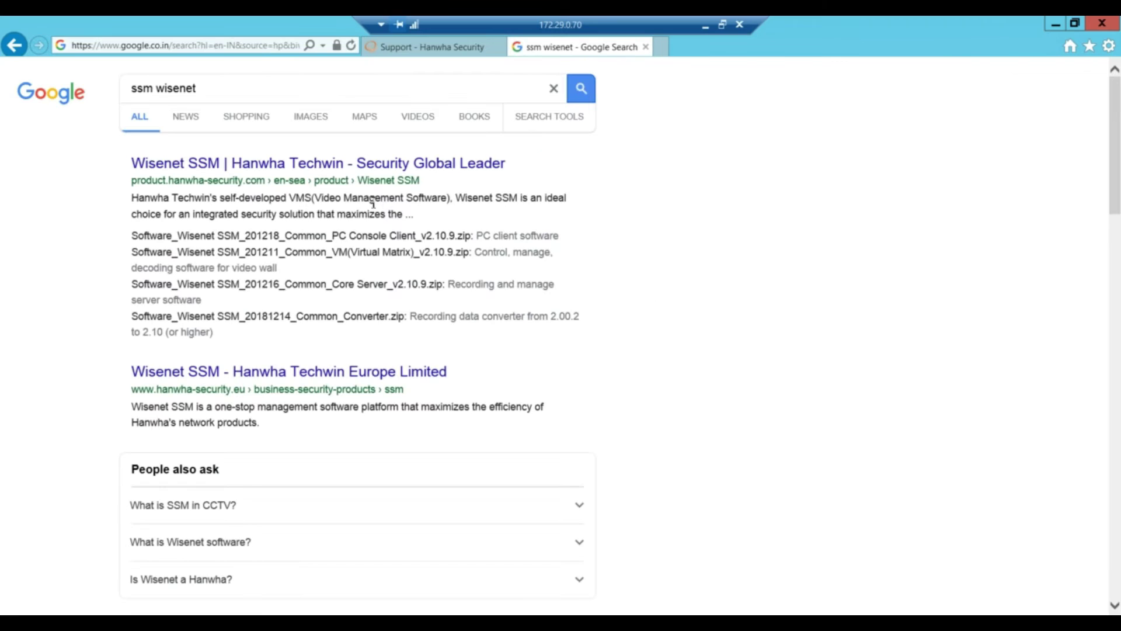
Open the Wisenet SSM Hanwha result, show its software file table, and switch to the CCTV folder.
left_click(271, 173)
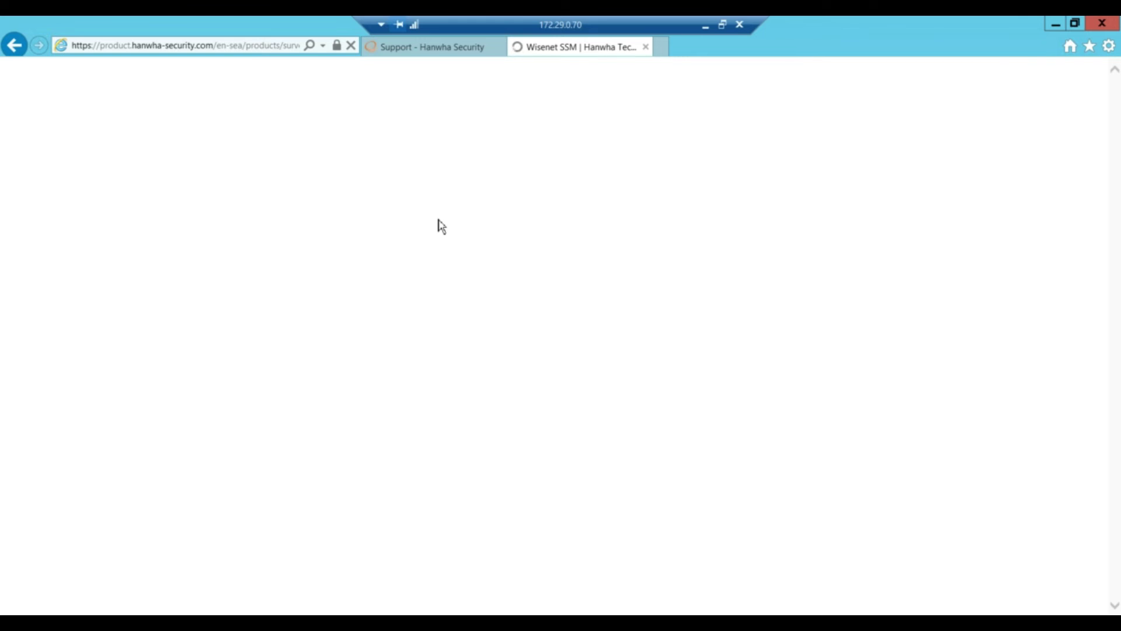
scroll(250, 409, "down", 5)
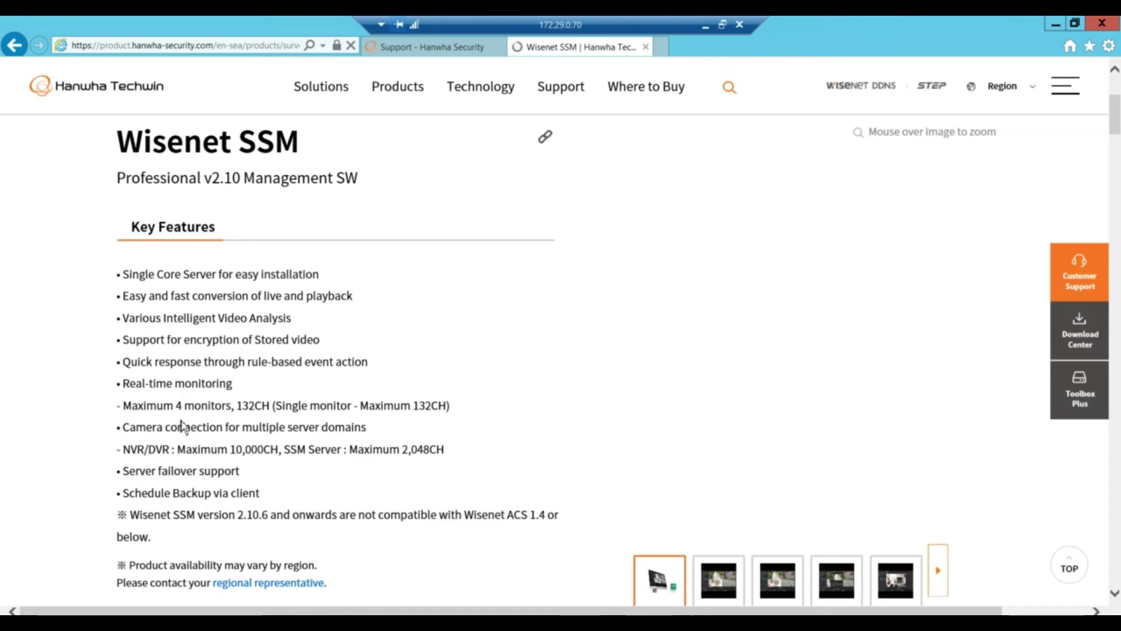
scroll(269, 461, "down", 4)
scroll(280, 414, "down", 2)
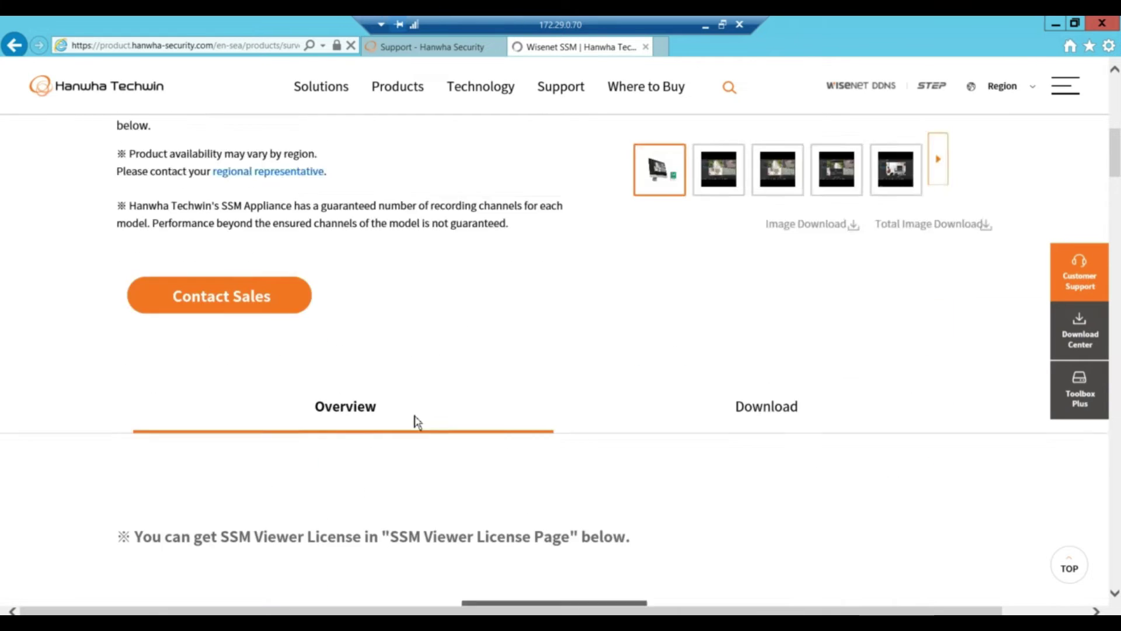
scroll(417, 422, "down", 1)
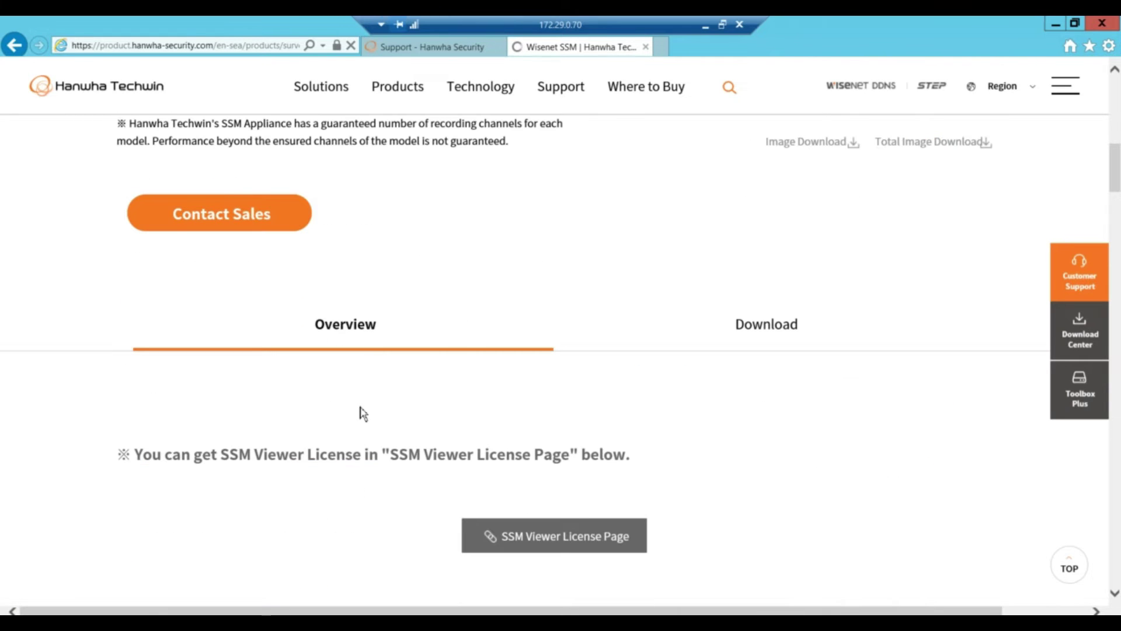
left_click(534, 549)
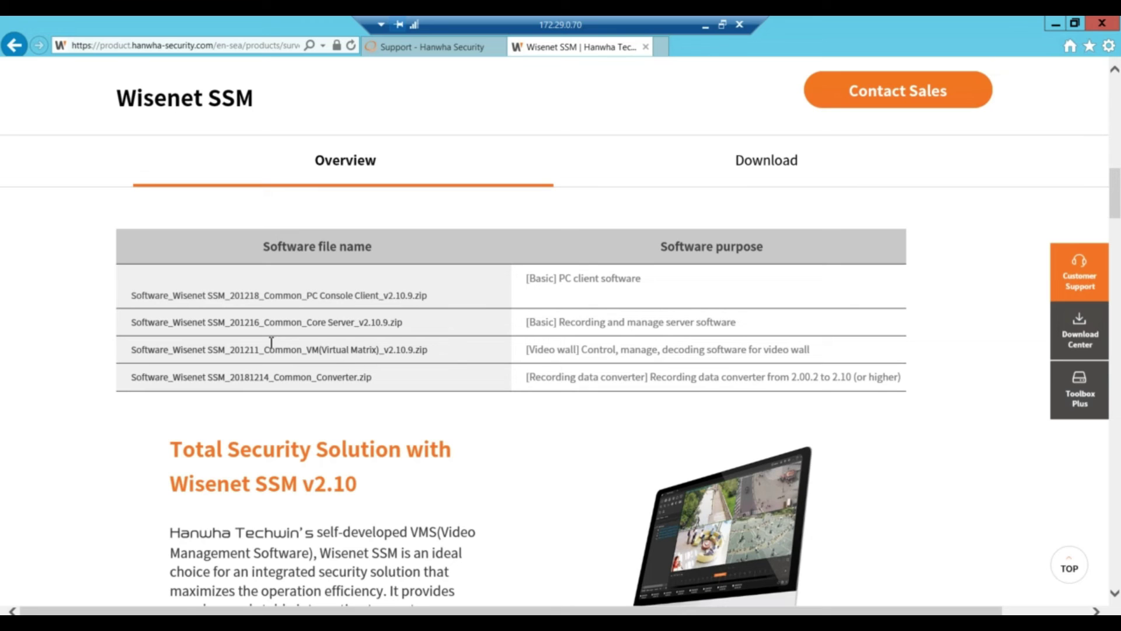
key("alt+Tab")
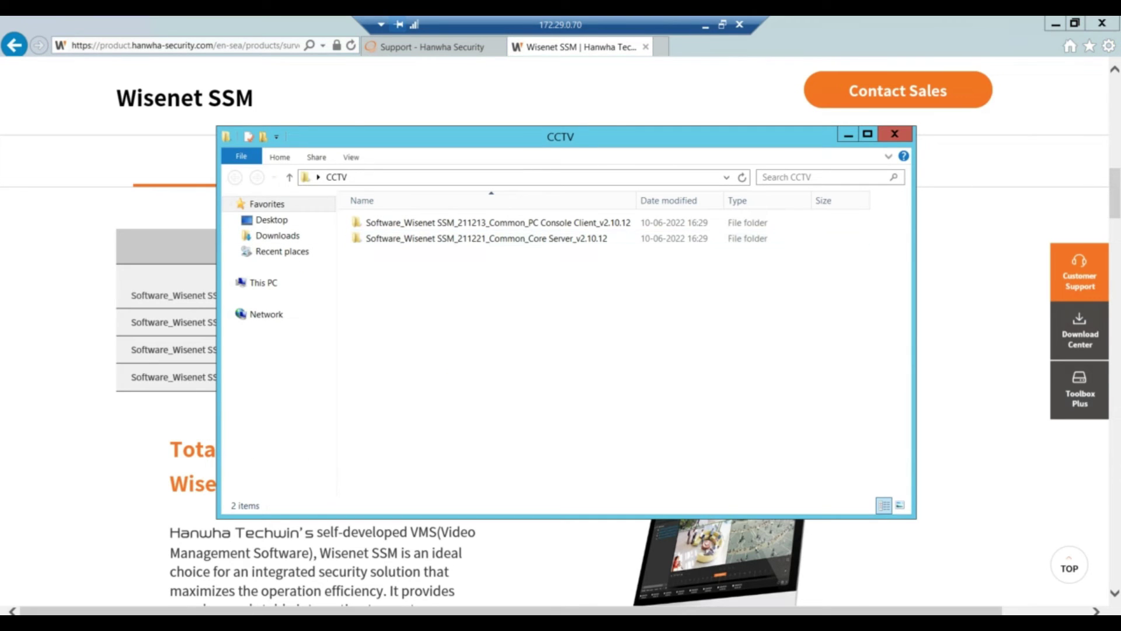
Close all browser tabs, then run SSM_Server_v2.10.12_211221 from Core Server as administrator.
left_click(1103, 24)
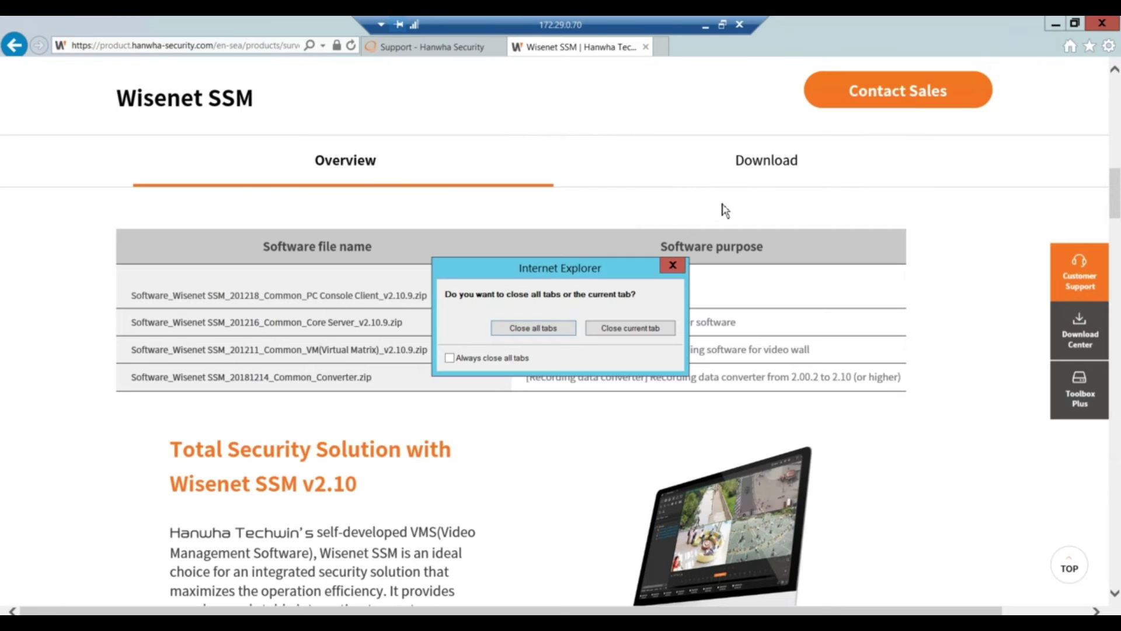
left_click(552, 337)
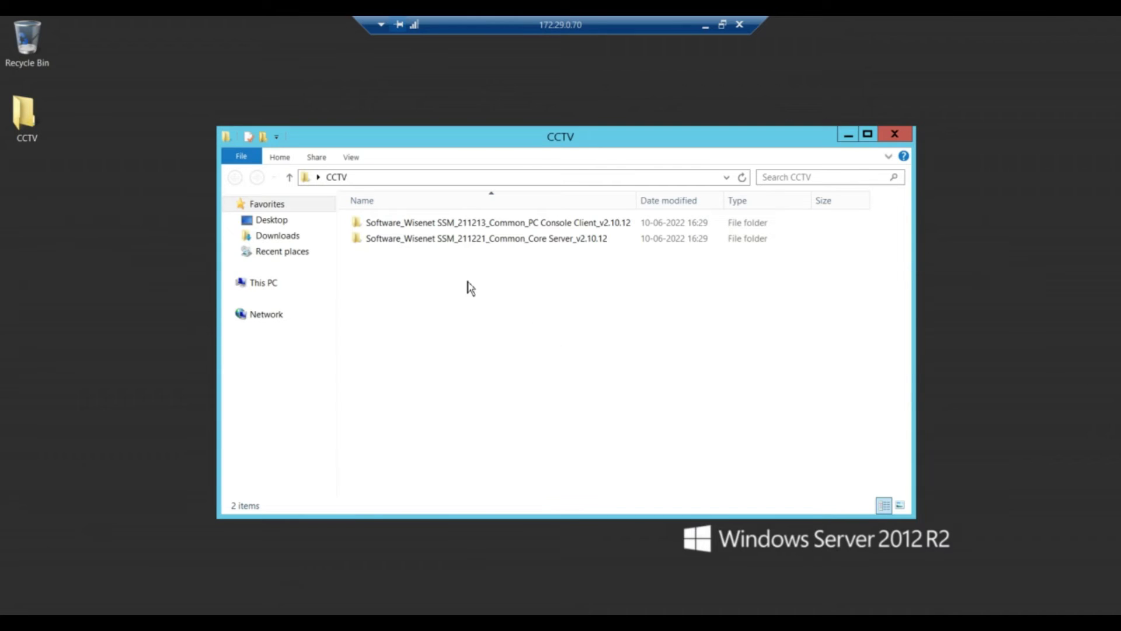
double_click(516, 244)
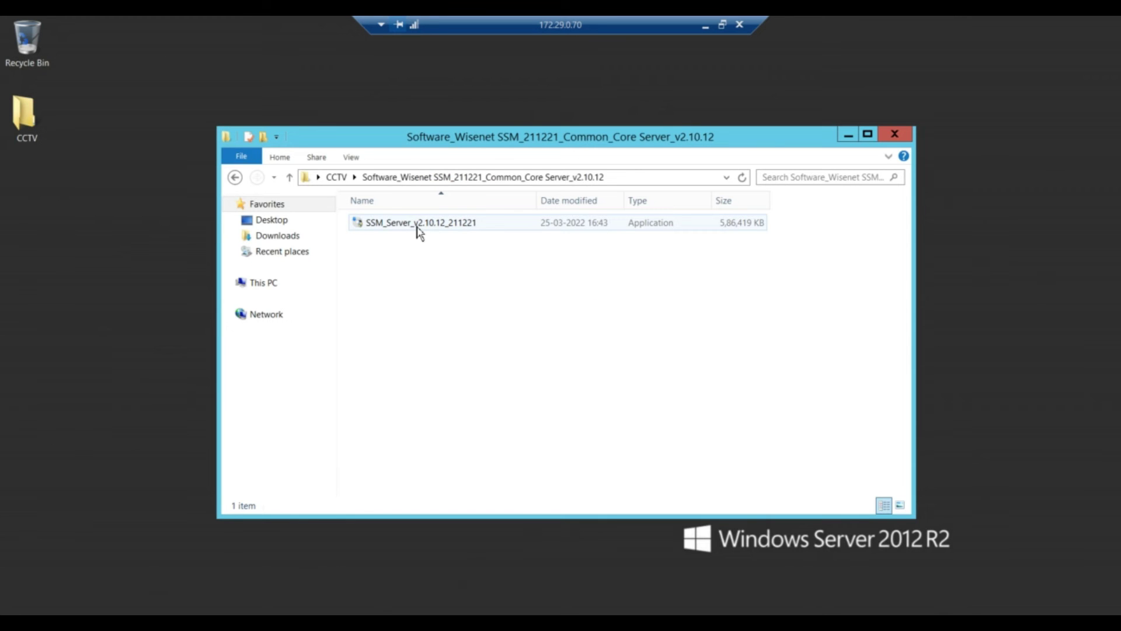
right_click(418, 230)
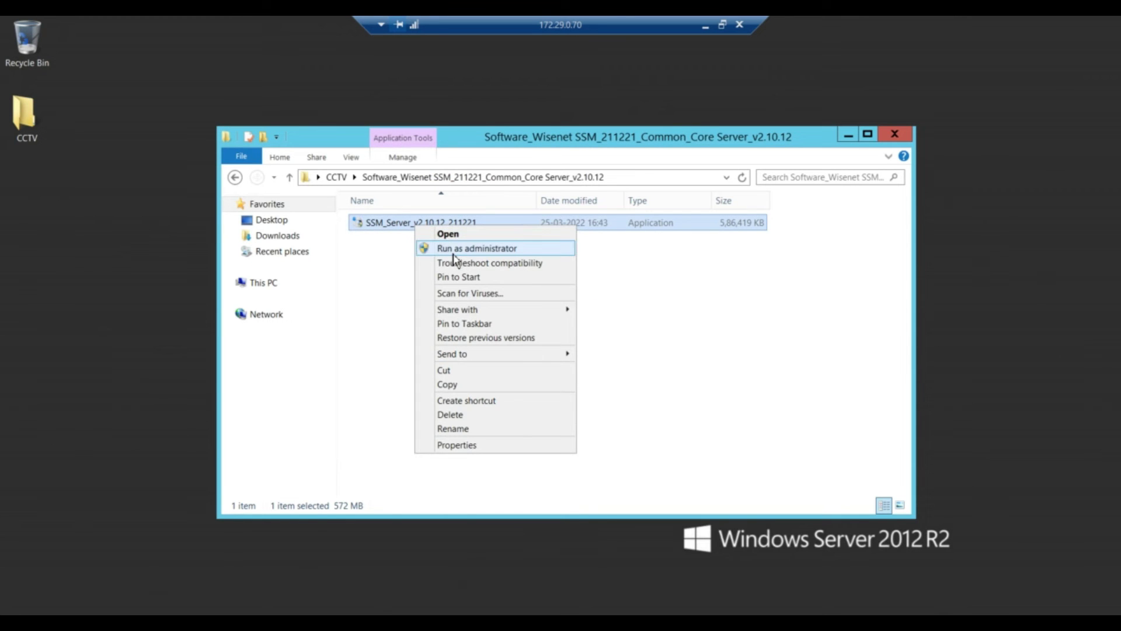
left_click(455, 250)
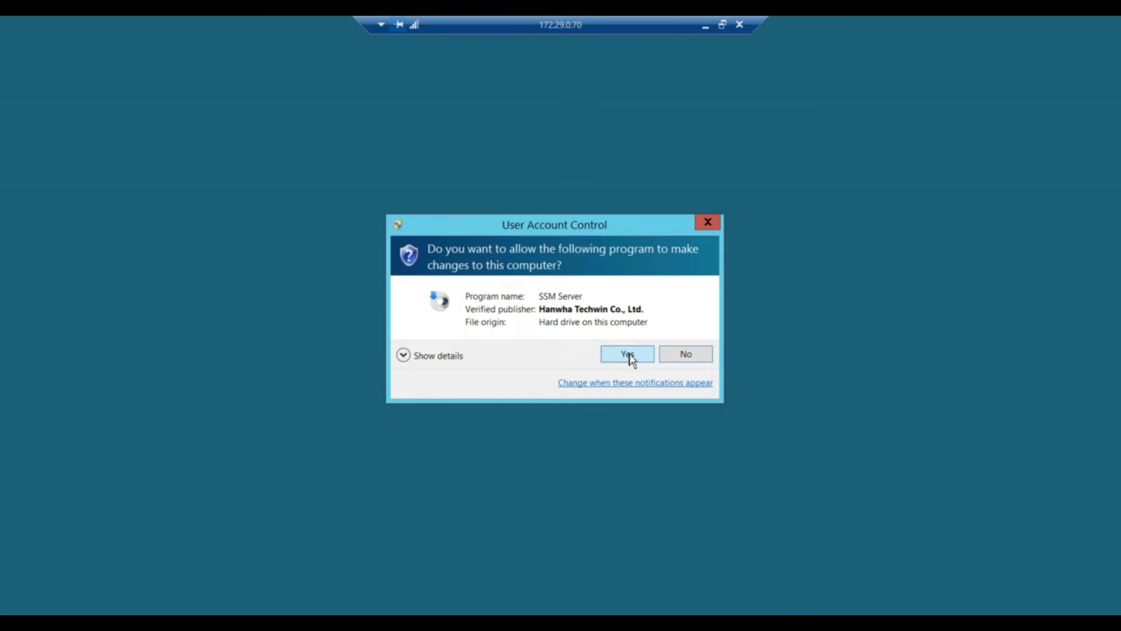
left_click(628, 354)
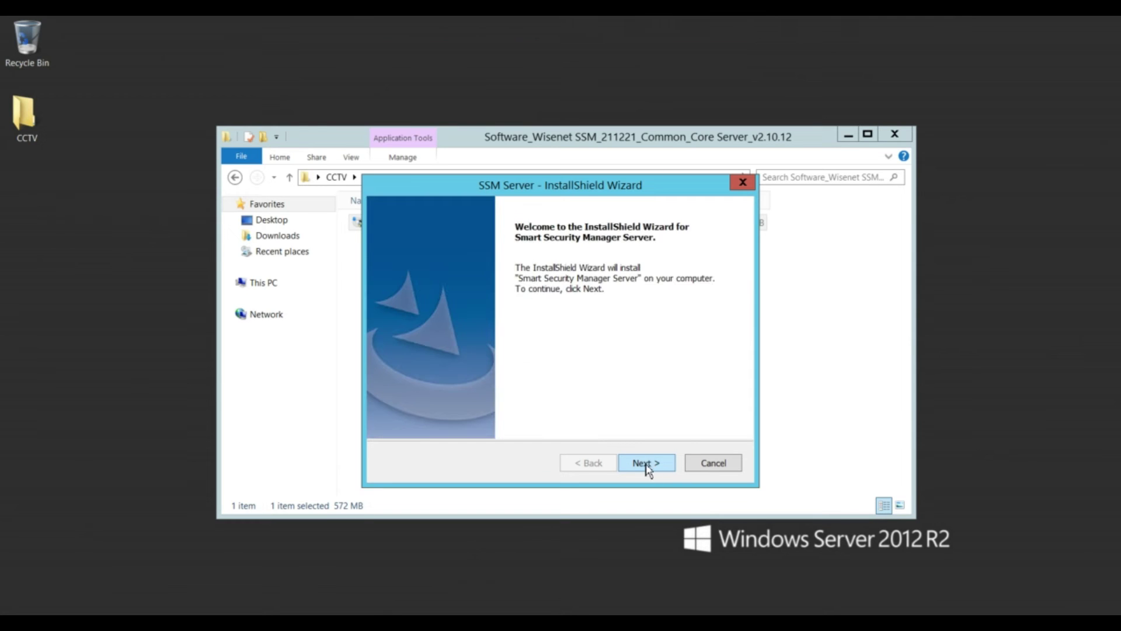
Accept the SSM Server licence agreement and start installing Smart Security Manager Server.
left_click(645, 462)
left_click(471, 404)
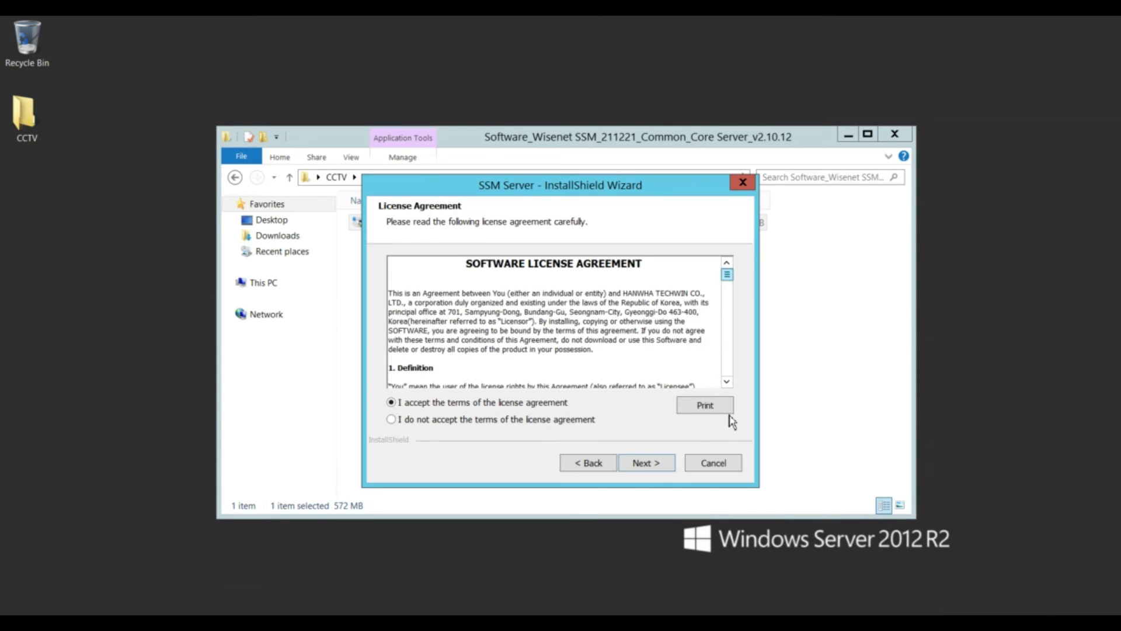
left_click(647, 463)
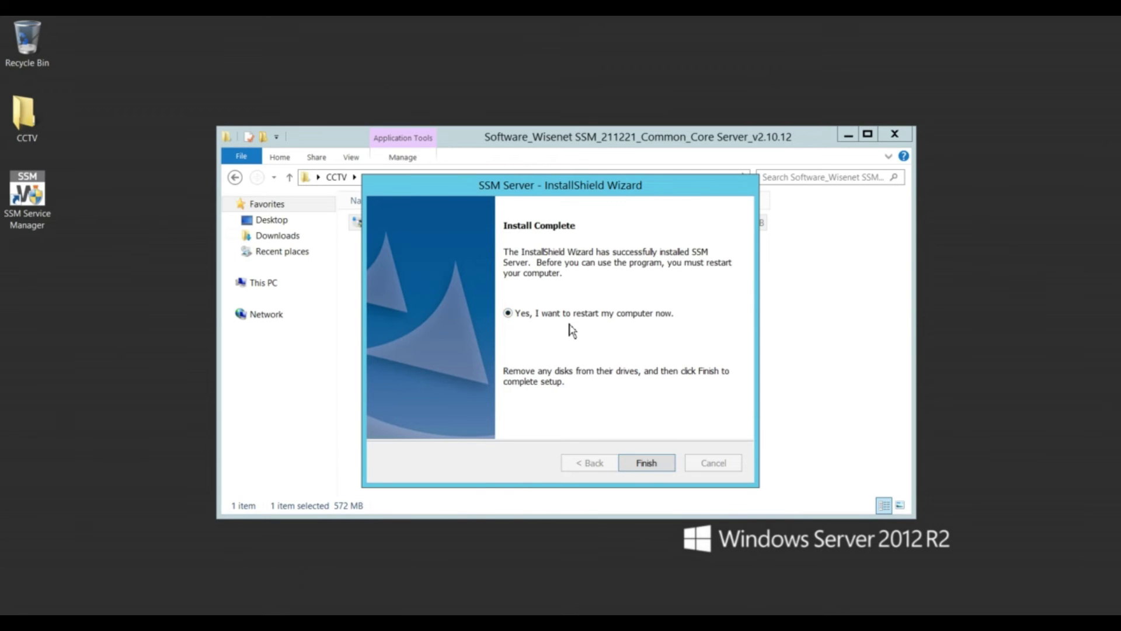
Finish SSM Server setup with a restart, then re-run ping 172.29.0.70 in Command Prompt.
left_click(647, 463)
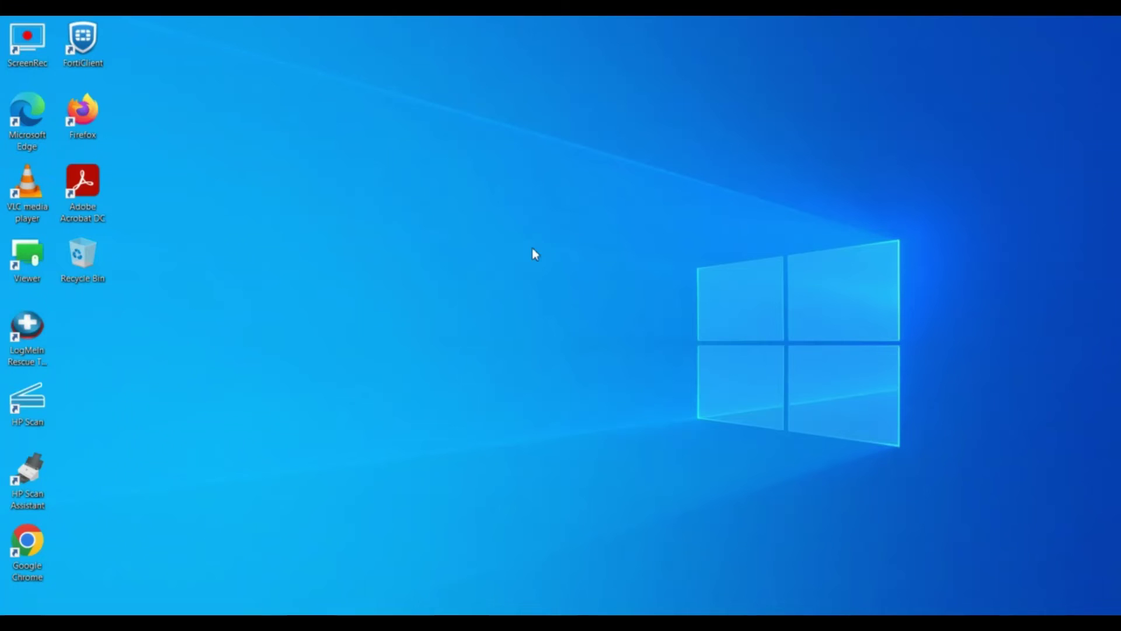
right_click(482, 218)
left_click(552, 264)
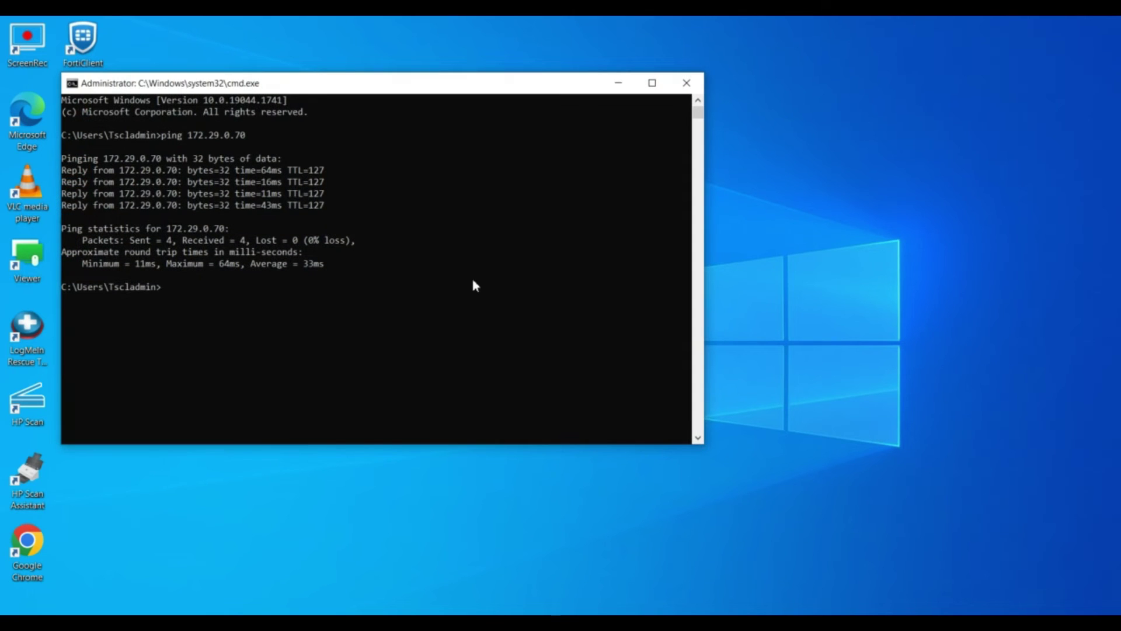
key("Up")
key("Return")
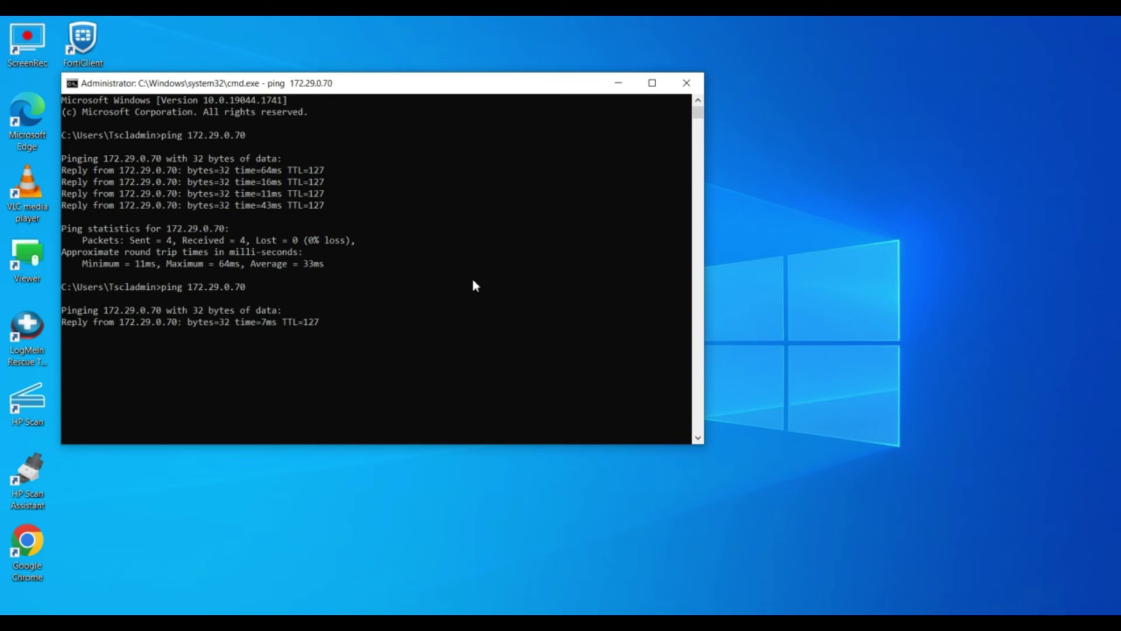
left_click_drag(533, 92, 694, 88)
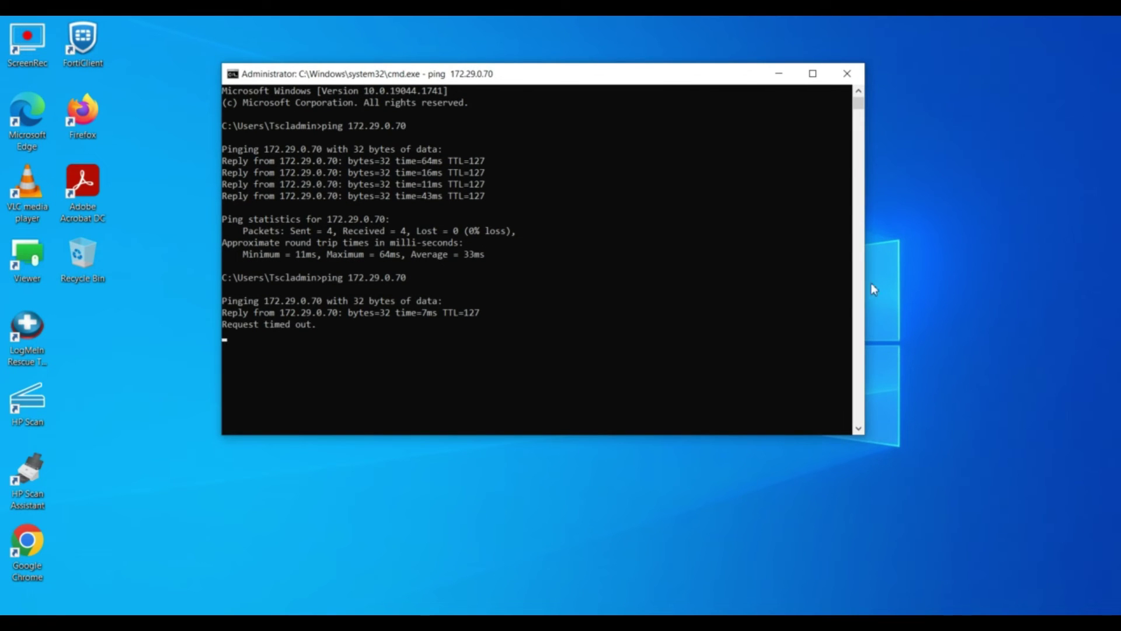
Refresh the desktop repeatedly, then ping 172.29.0.70 again until all 4 replies return.
right_click(461, 489)
left_click(515, 381)
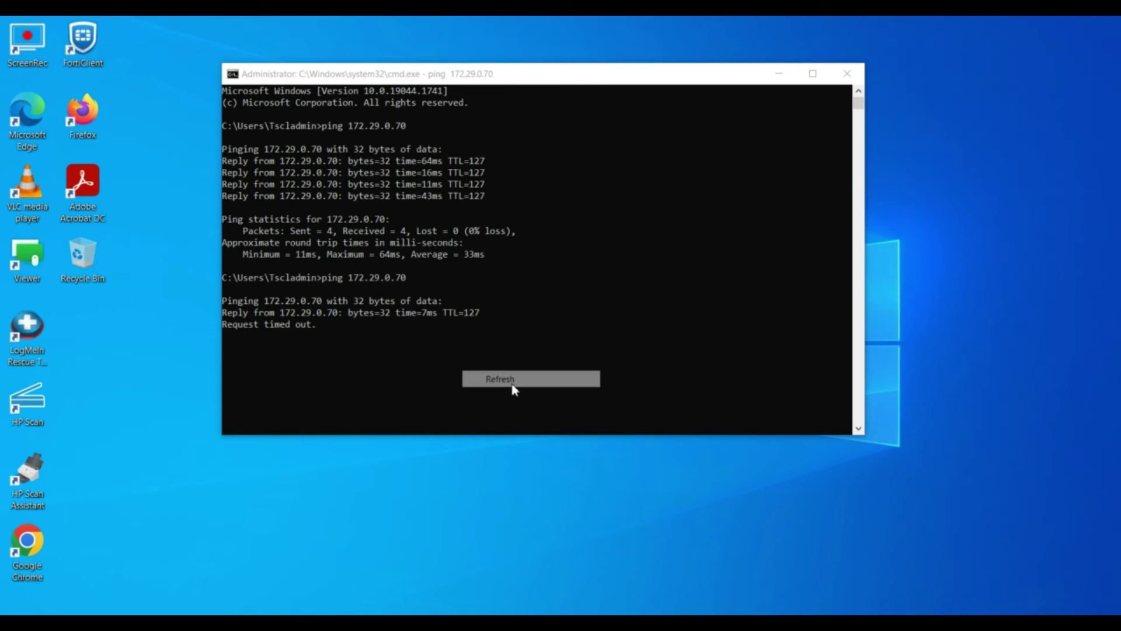
right_click(148, 230)
left_click(175, 272)
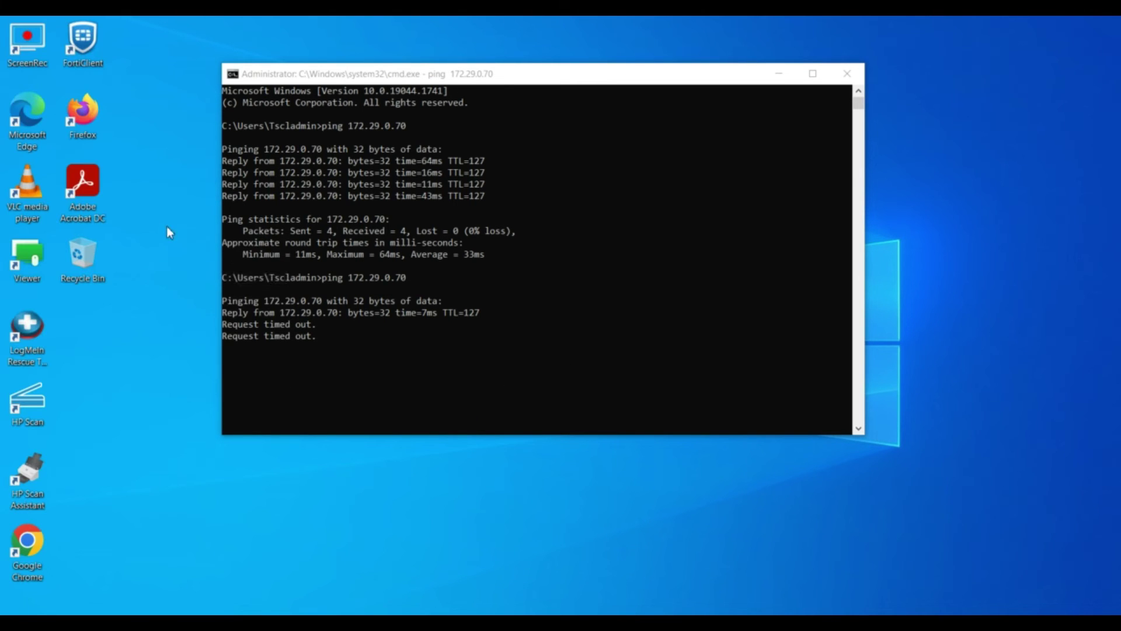
right_click(167, 226)
left_click(193, 272)
right_click(175, 220)
left_click(196, 265)
right_click(183, 197)
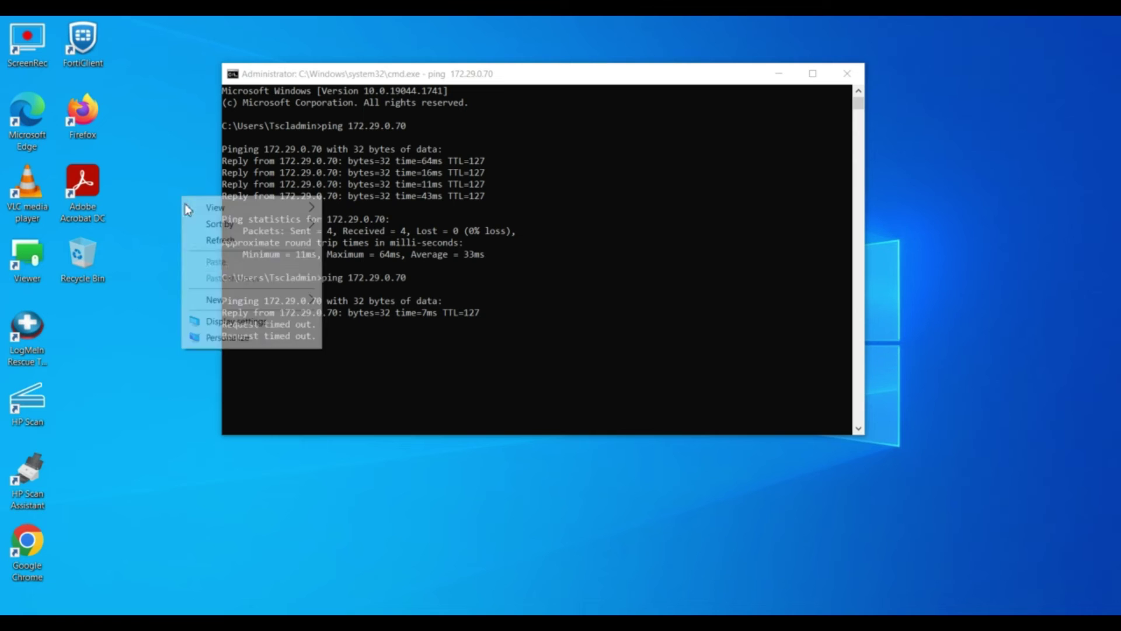
left_click(198, 244)
right_click(185, 162)
left_click(198, 203)
right_click(193, 140)
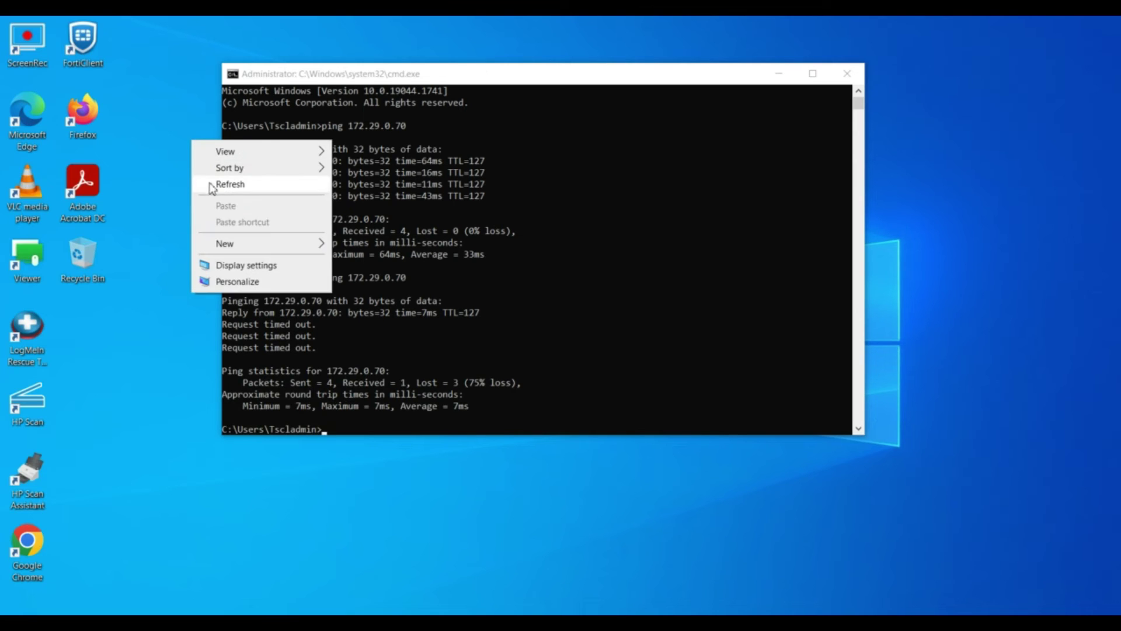
left_click(216, 184)
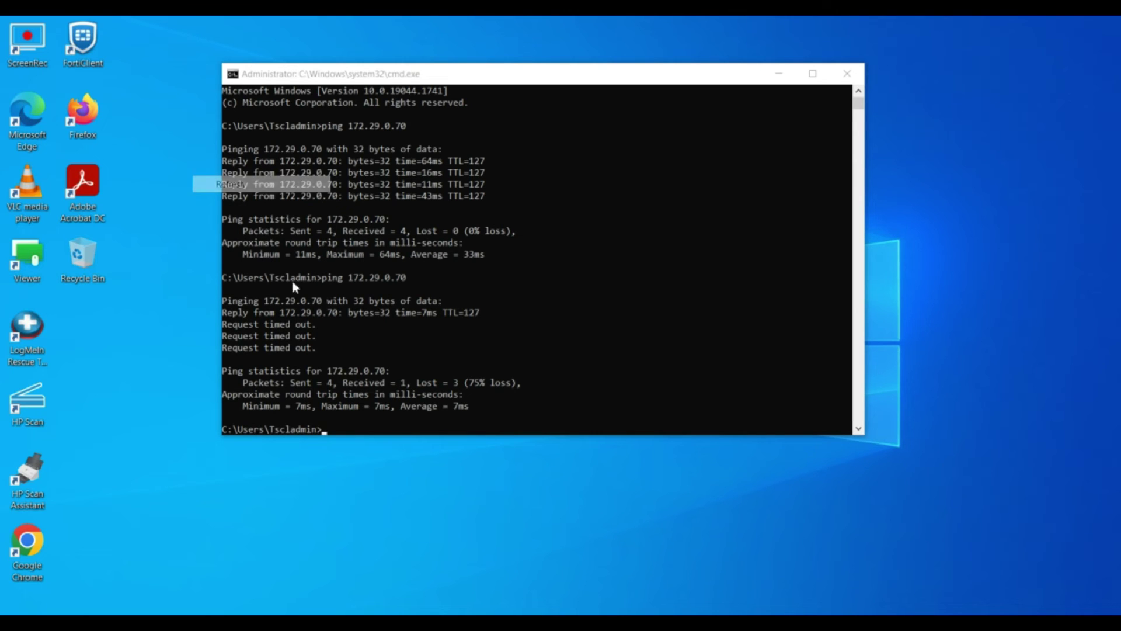
left_click(324, 307)
key("Up")
key("Return")
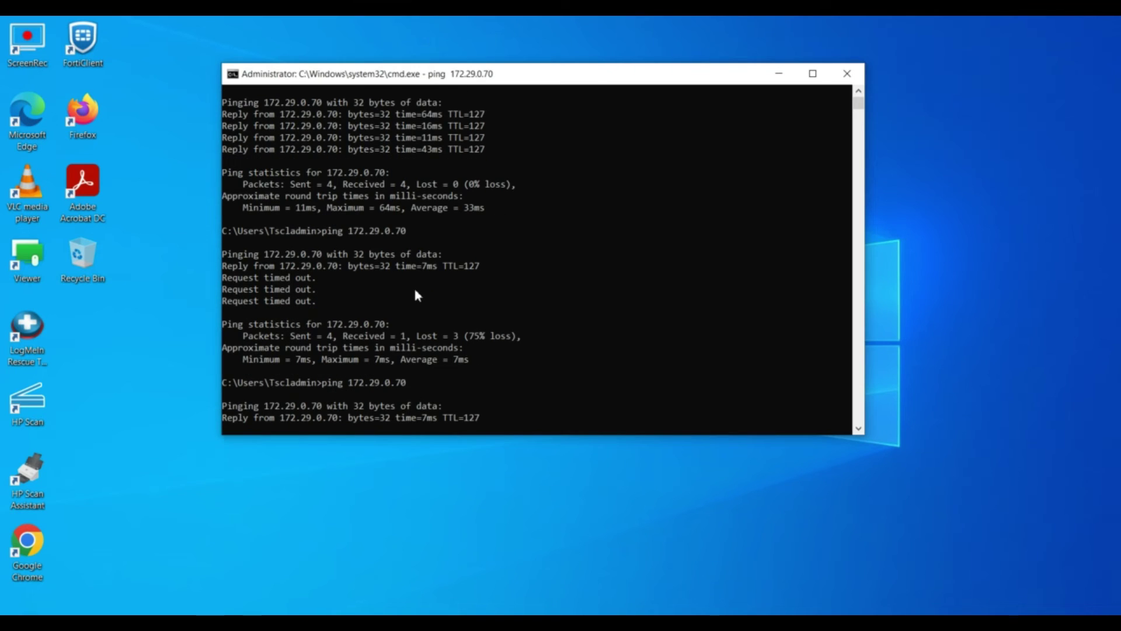
Launch Remote Desktop Connection via Win+R mstsc, correcting the mistyped 'mstcs'.
key("super+r")
type("mstcs")
key("Return")
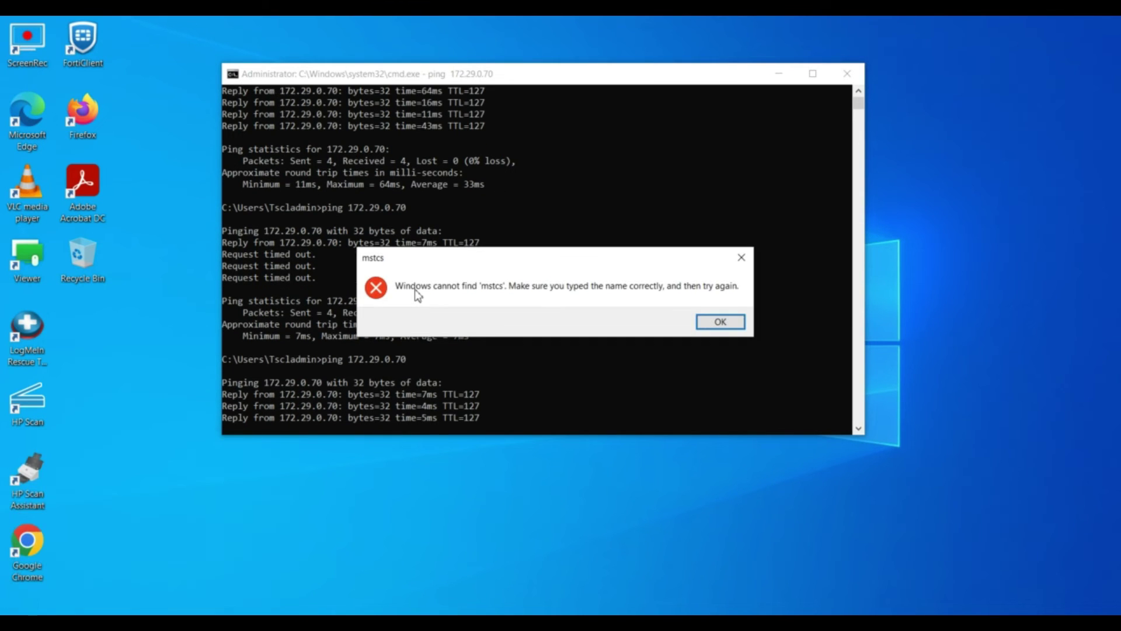
key("Return")
type("mstsc")
key("Return")
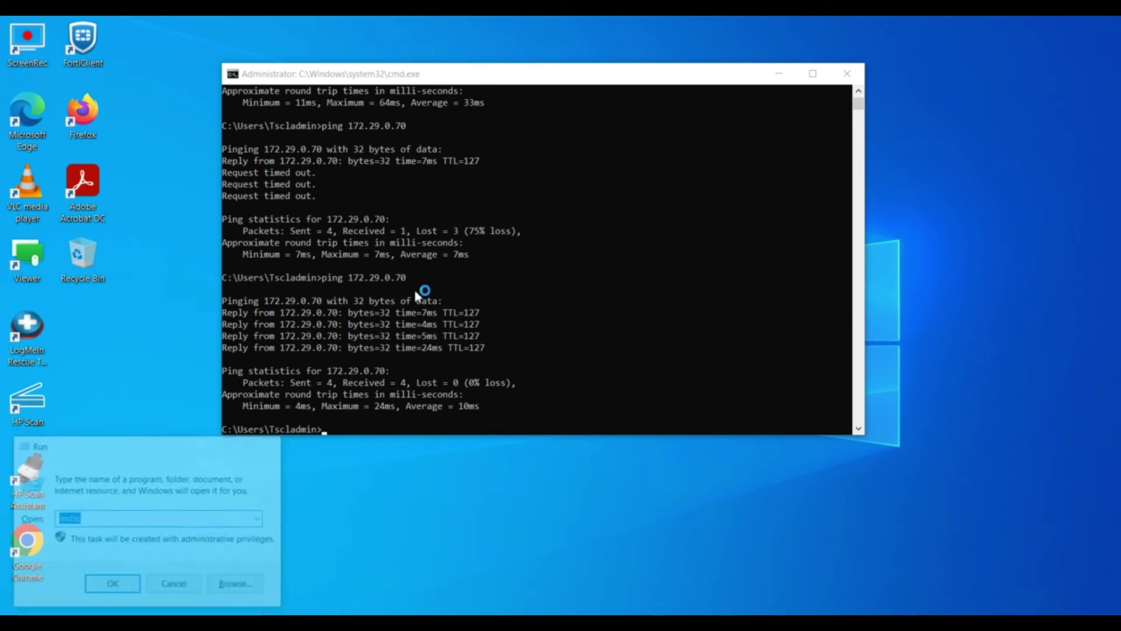
Reconnect to 172.29.0.70 with the admin password and minimize Server Manager to the desktop.
key("Return")
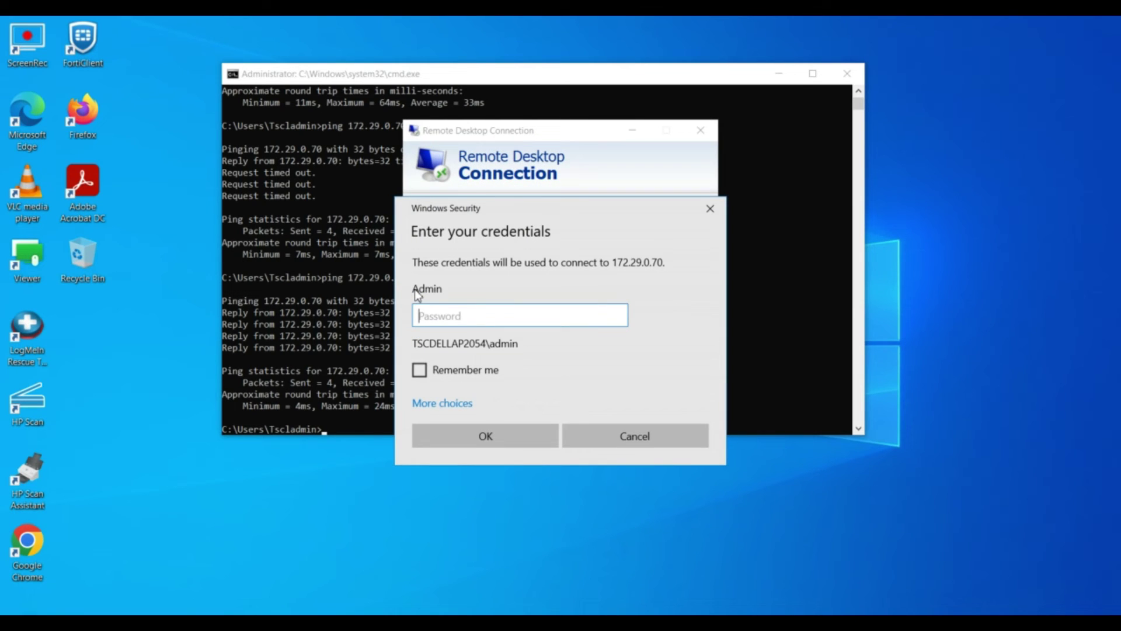
type("*********")
key("Return")
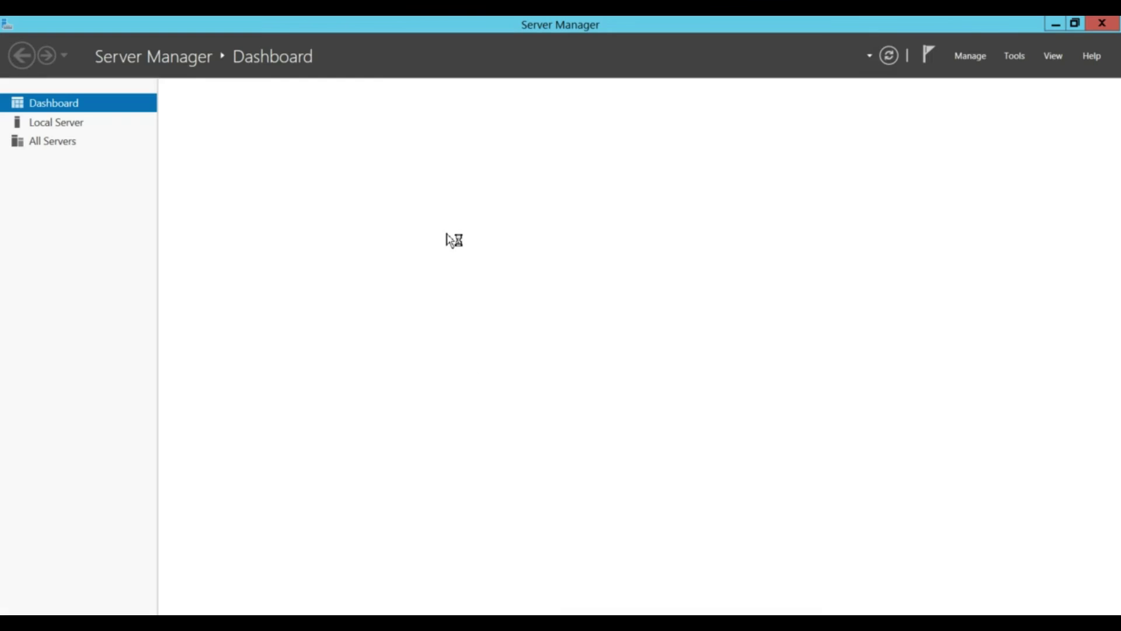
key("super+d")
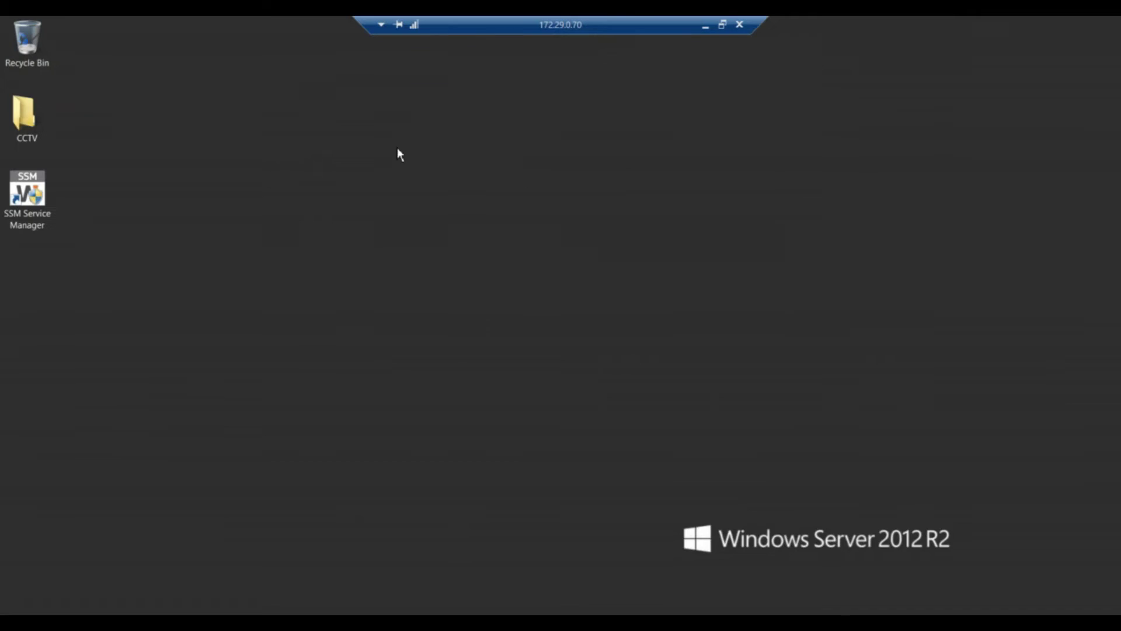
Refresh the desktop and open the CCTV folder, approving the permission prompt.
right_click(399, 150)
left_click(431, 183)
double_click(26, 116)
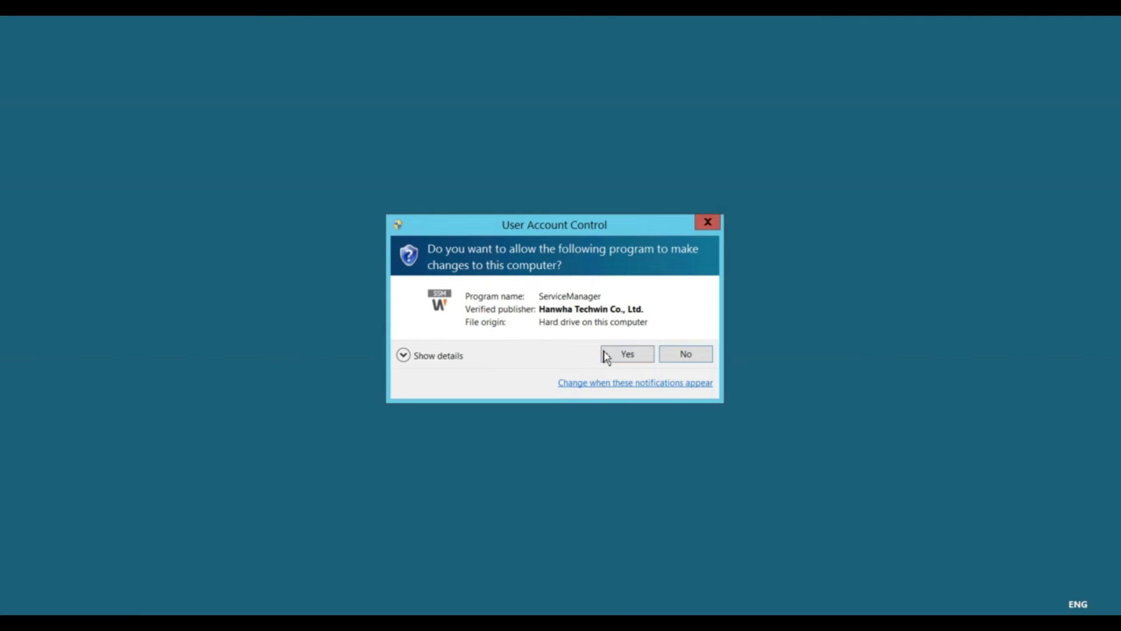
left_click(627, 354)
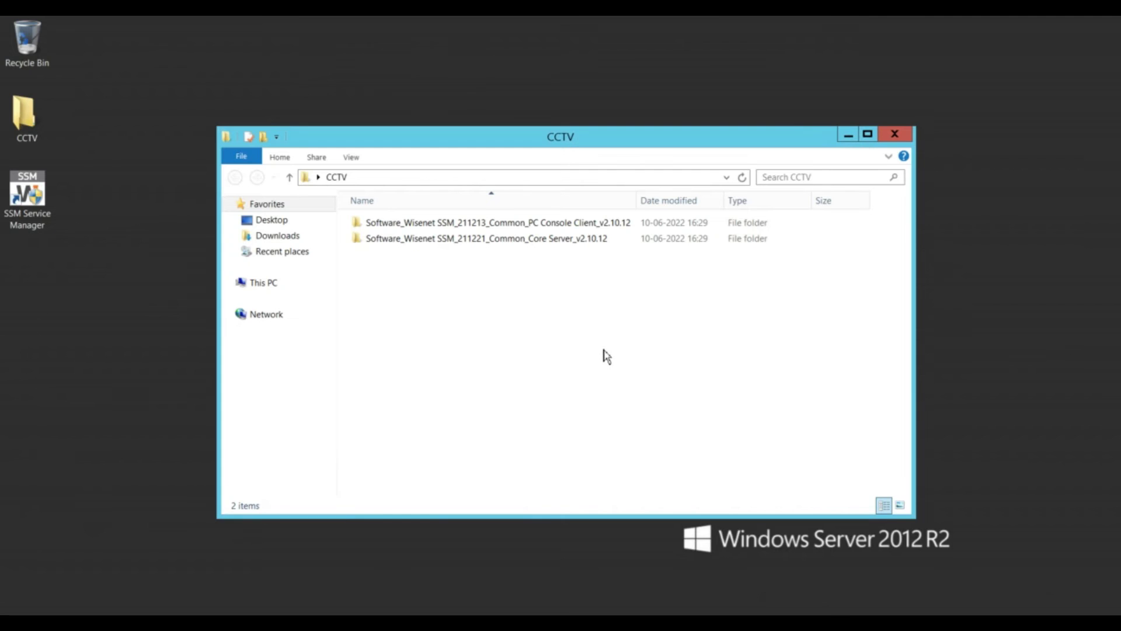
Run SSM_Client_v2.10.12_211213 from the PC Console Client folder as administrator.
double_click(456, 225)
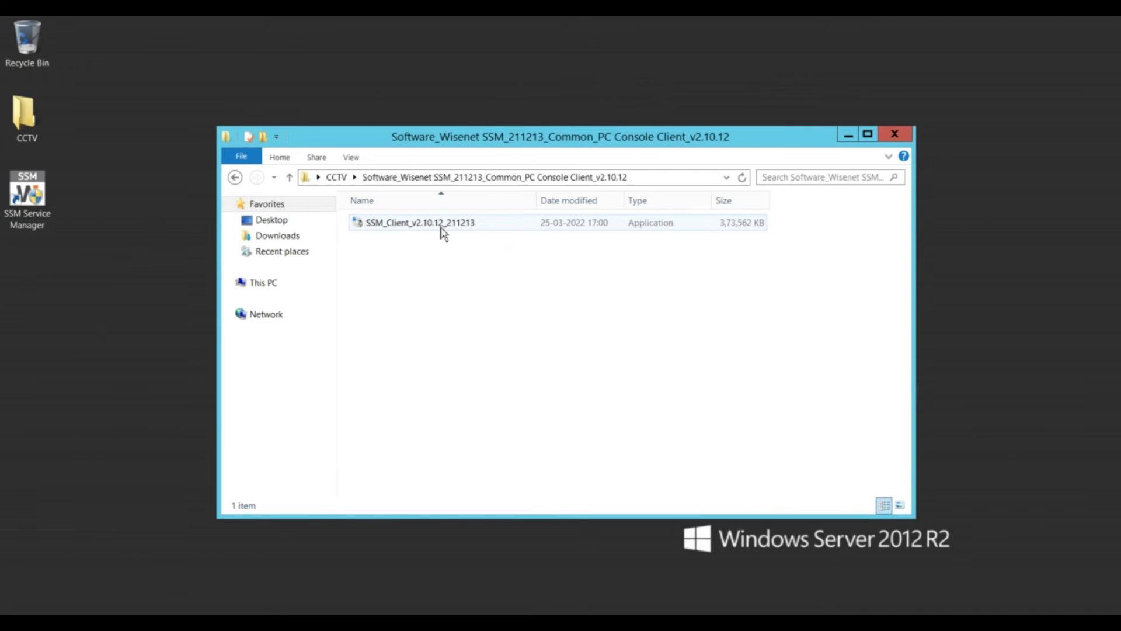
right_click(442, 227)
left_click(449, 248)
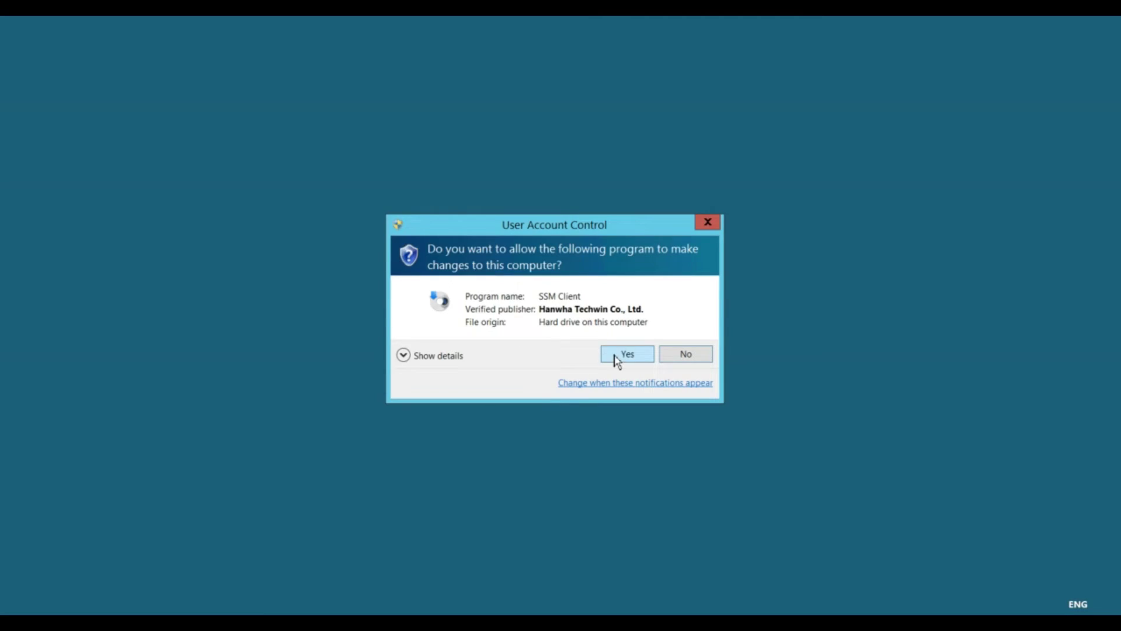
left_click(616, 357)
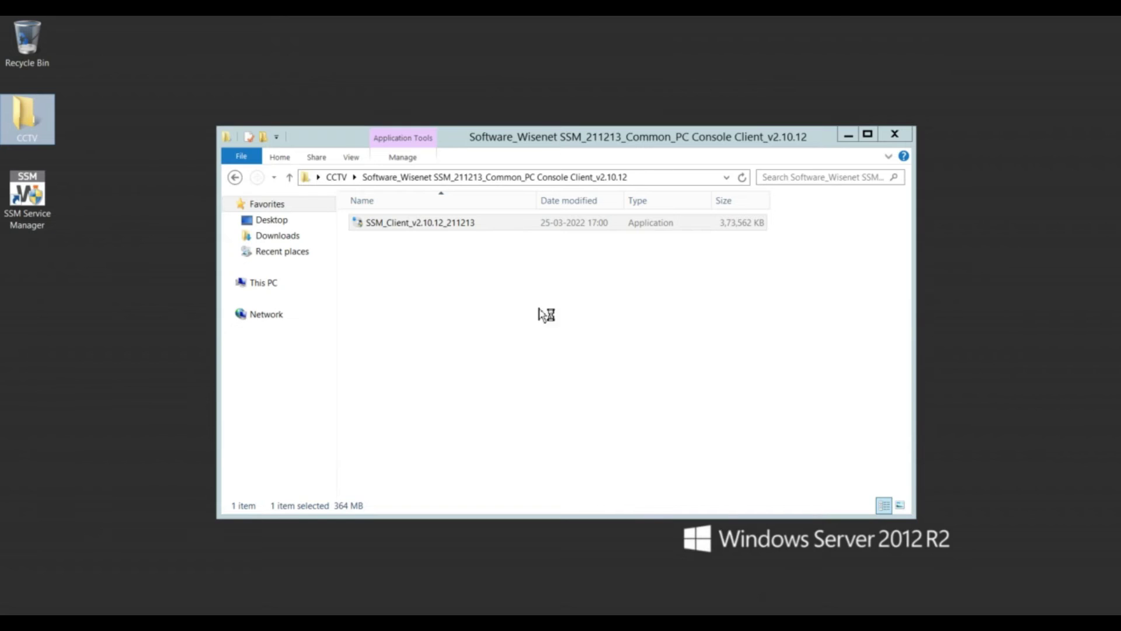
Close the file browser and refresh the desktop.
left_click(895, 134)
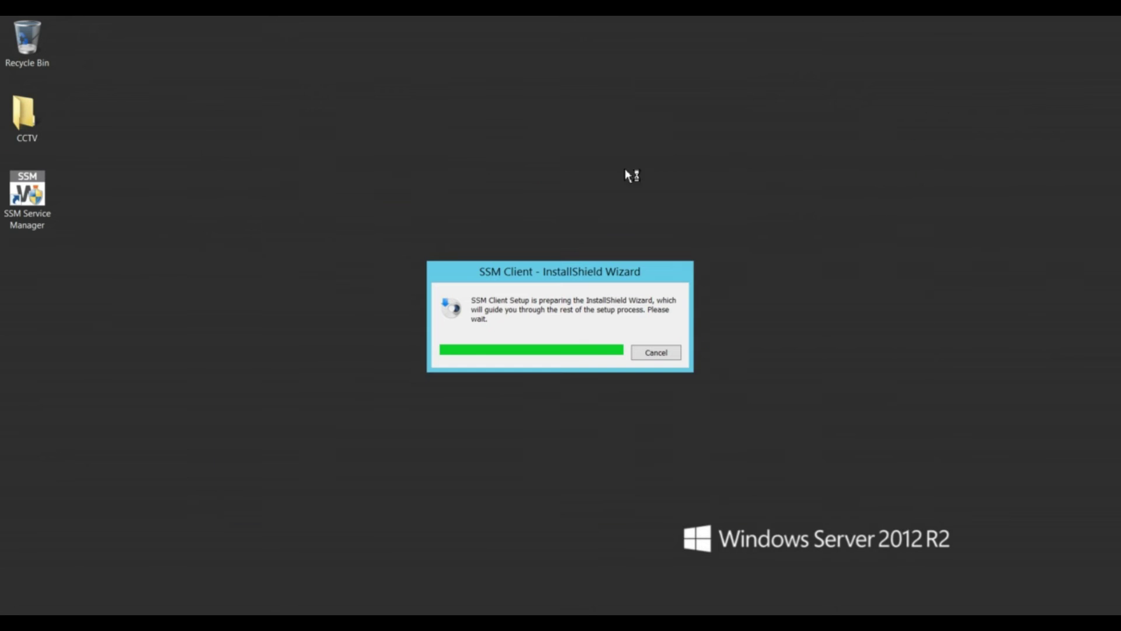
right_click(482, 142)
left_click(518, 178)
right_click(482, 117)
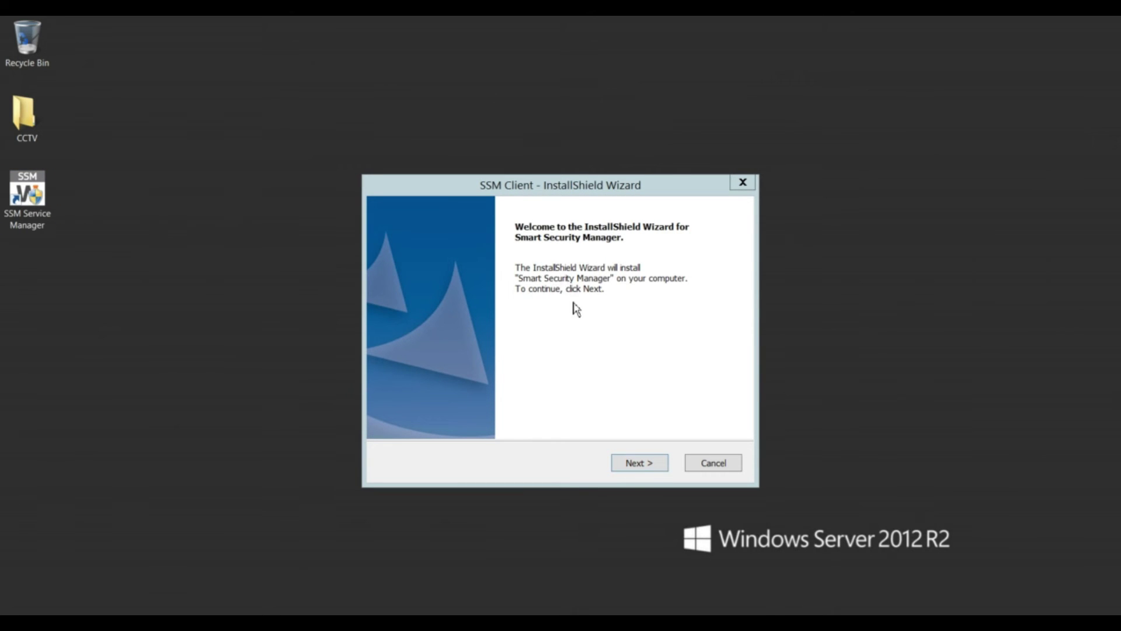
Accept the SSM Client license agreement and start the installation.
left_click(642, 464)
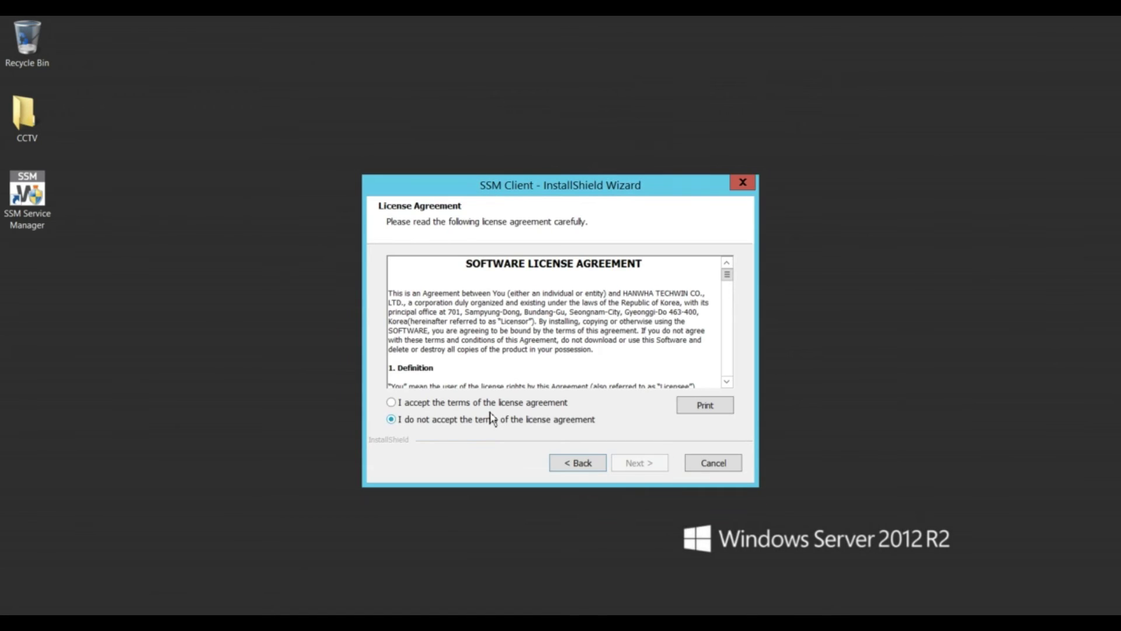
left_click(493, 403)
left_click(642, 464)
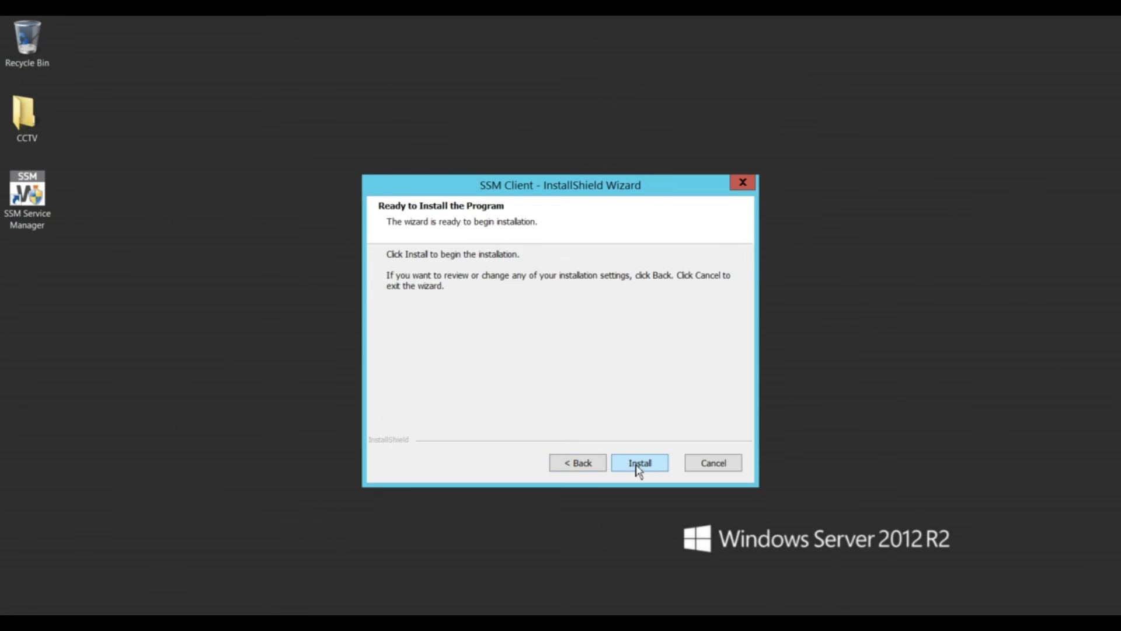
left_click(638, 465)
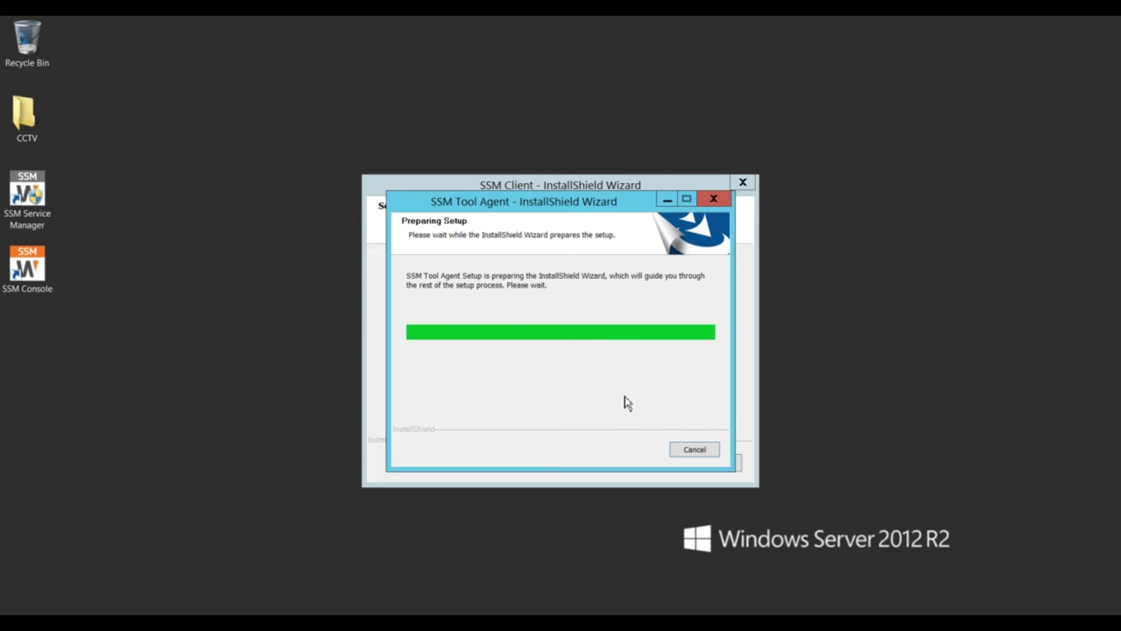
Refresh the desktop and check the hidden notification-area icons while SSM Tool Agent finishes installing.
right_click(874, 215)
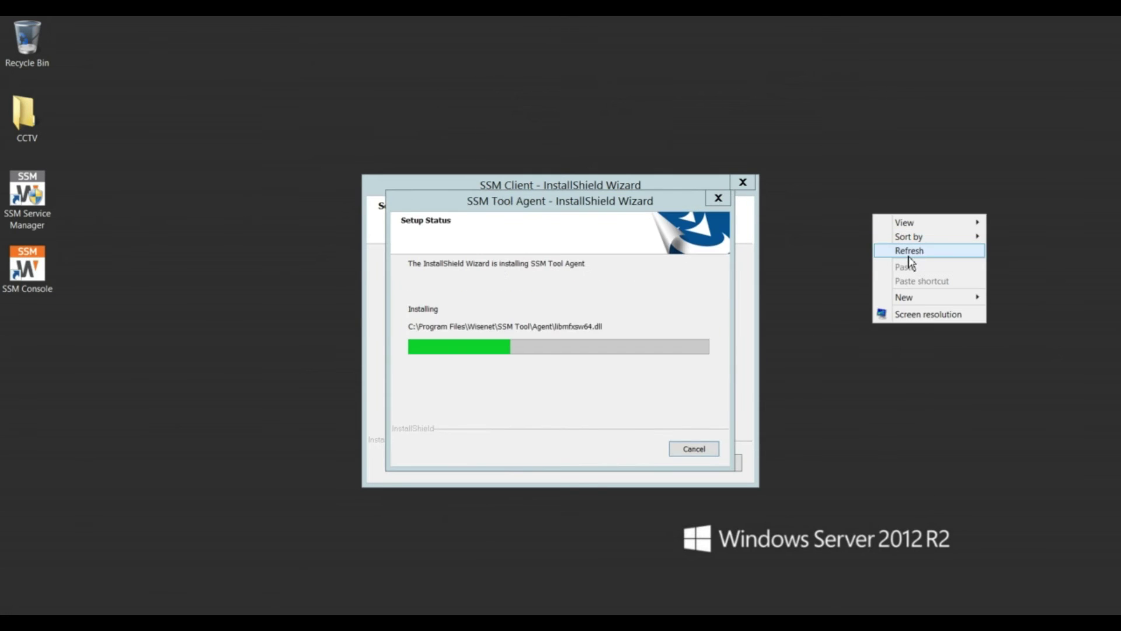
left_click(909, 254)
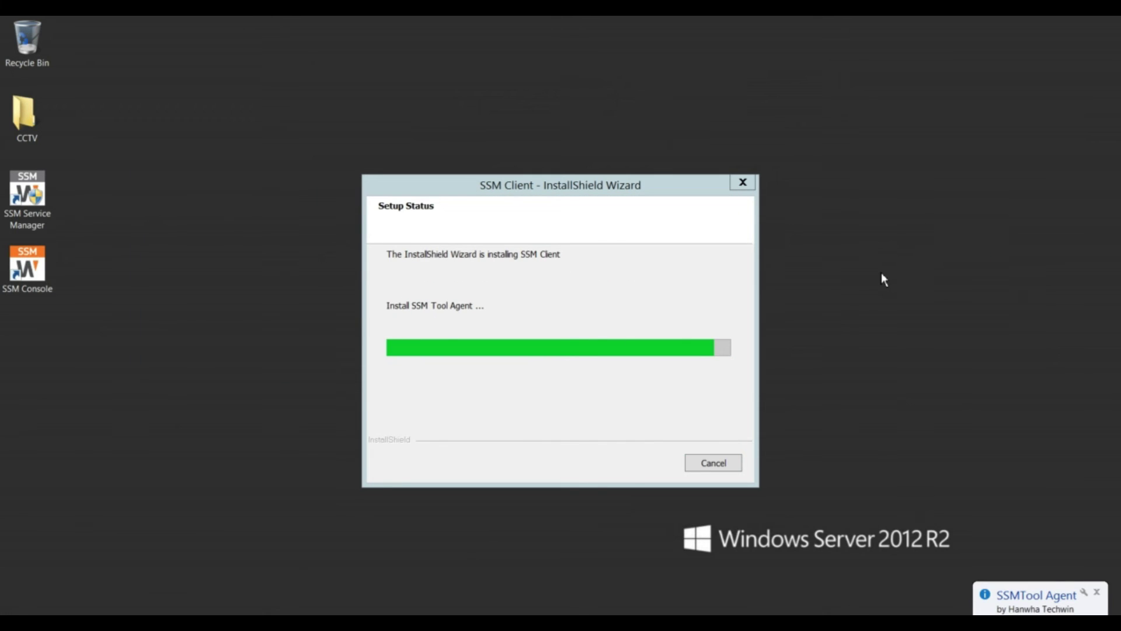
right_click(881, 252)
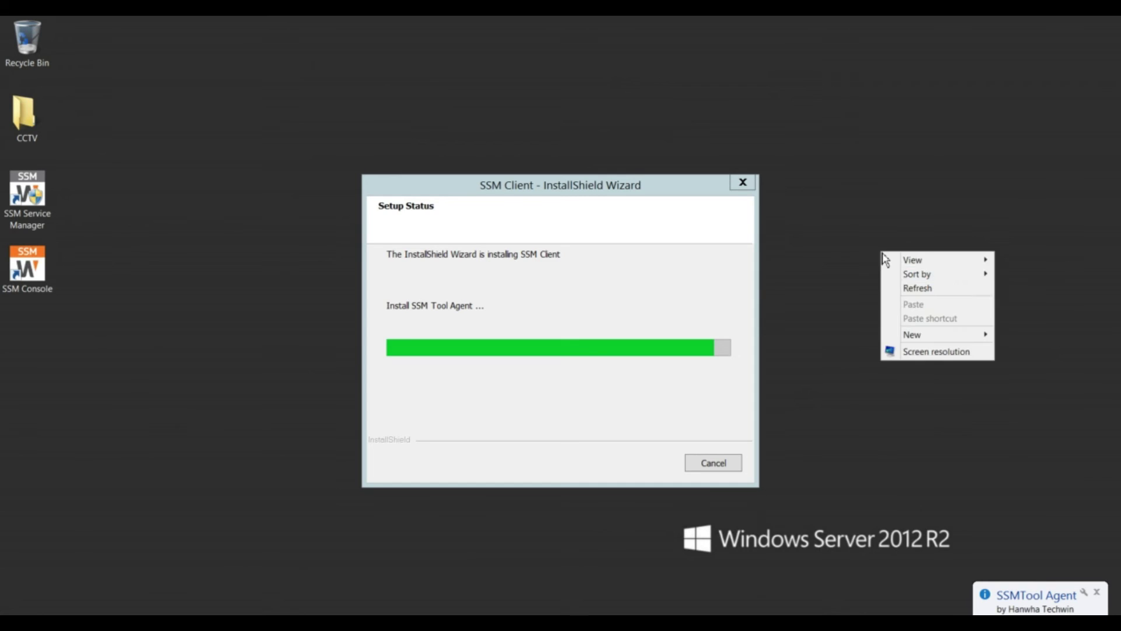
left_click(913, 289)
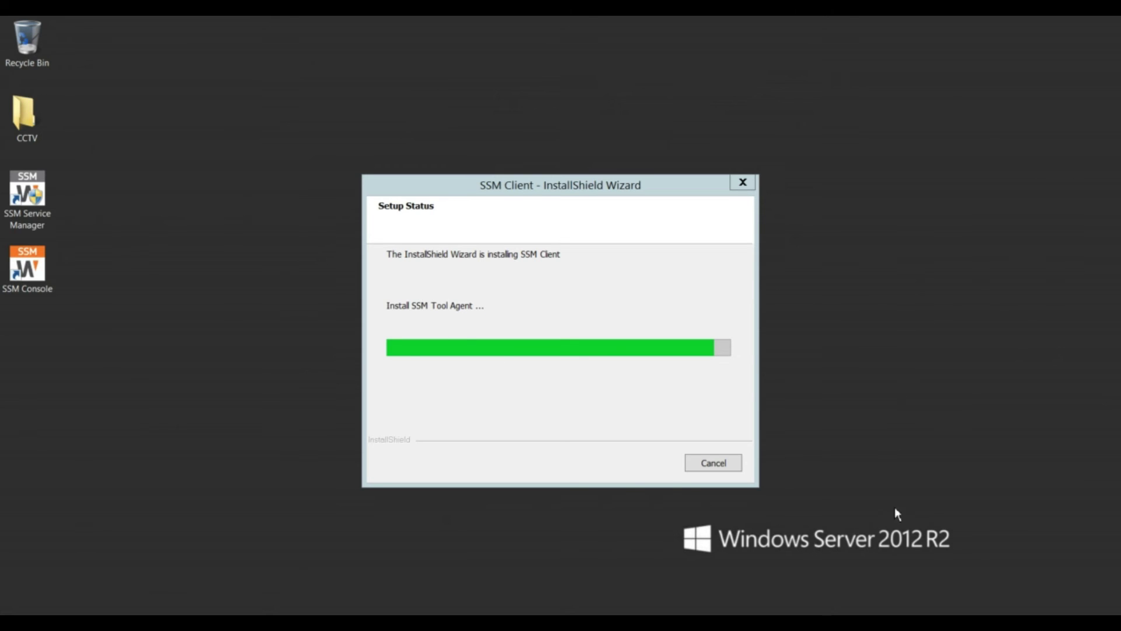
left_click(984, 622)
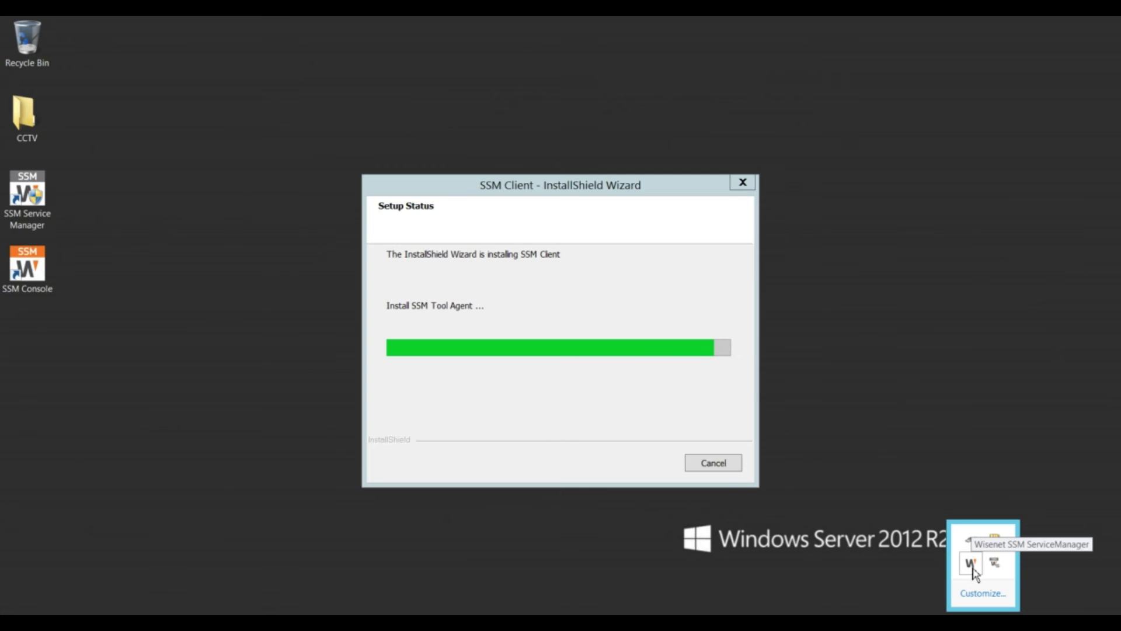
right_click(951, 194)
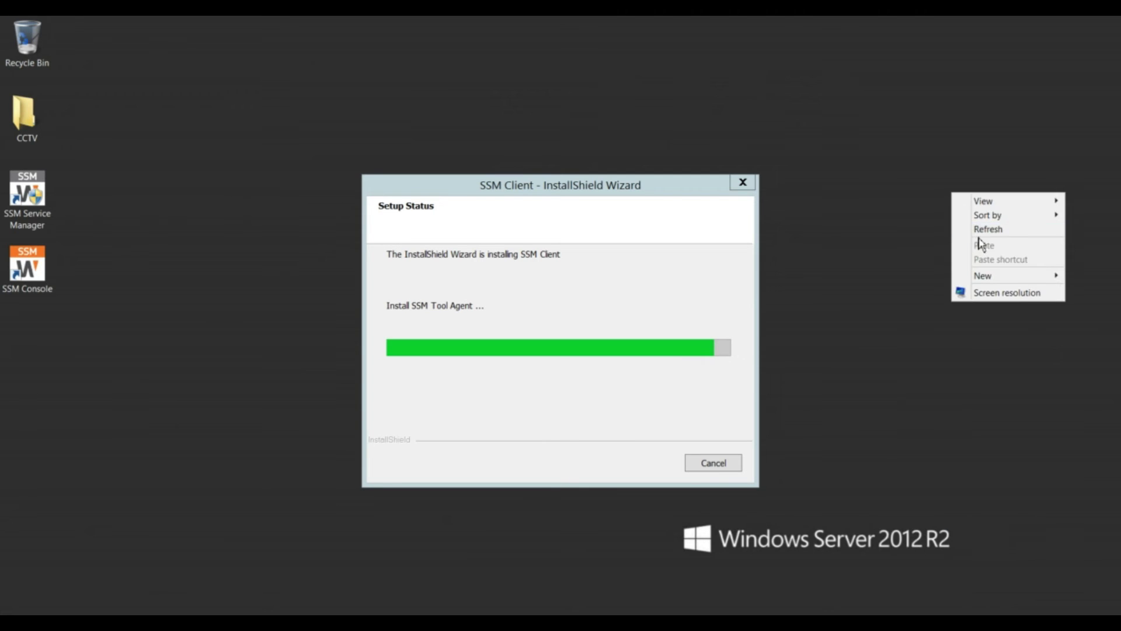
left_click(978, 232)
right_click(865, 138)
left_click(885, 170)
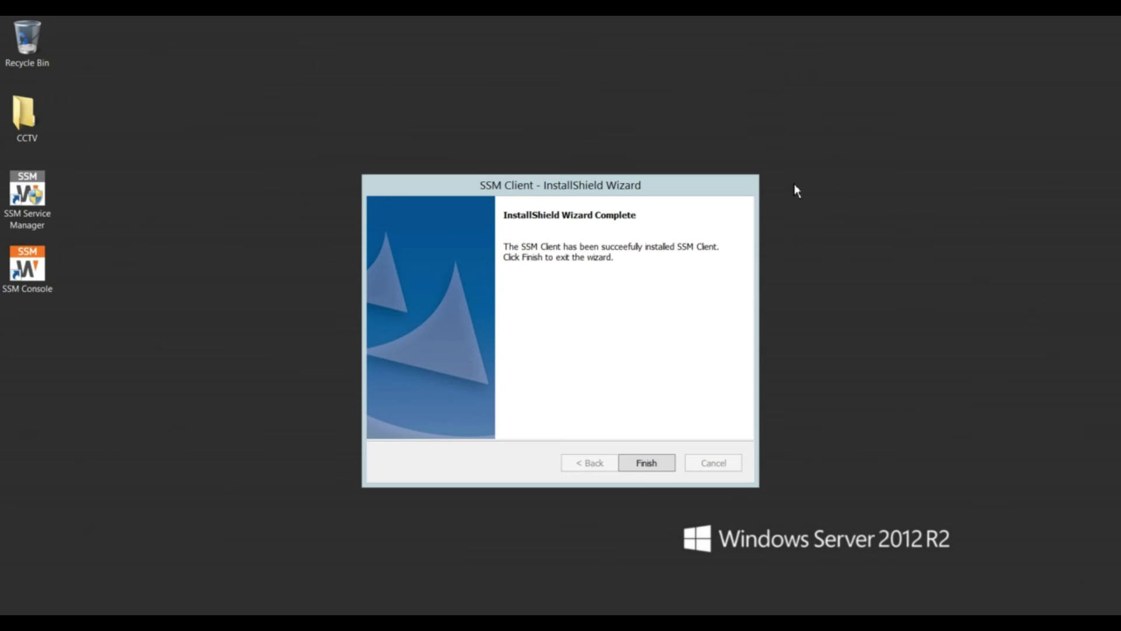
left_click(652, 466)
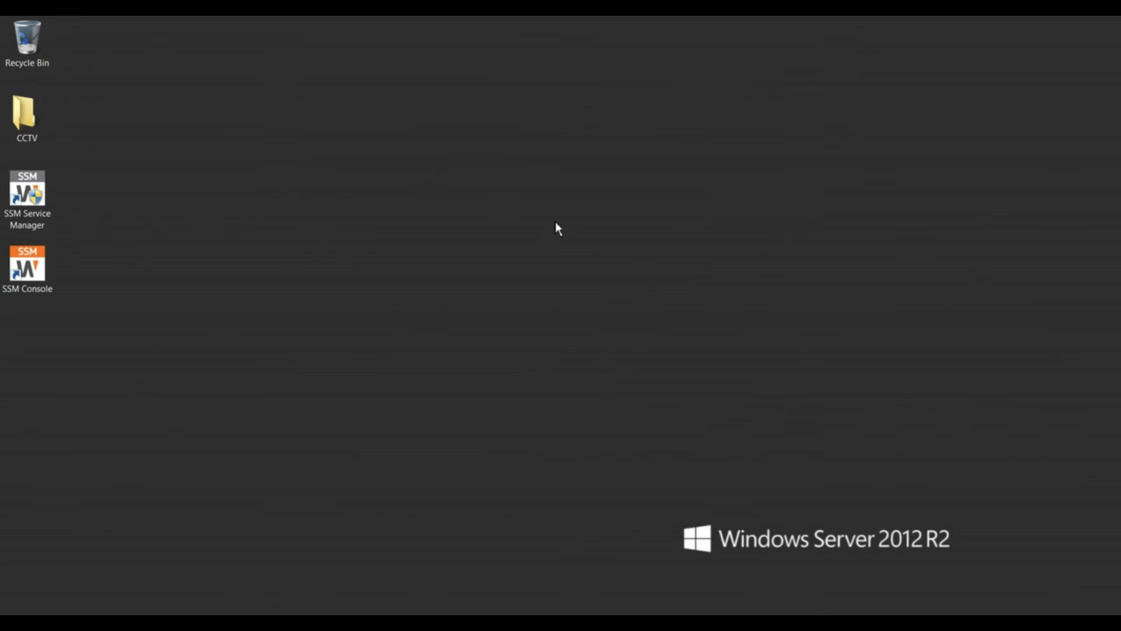
right_click(556, 192)
left_click(587, 229)
right_click(554, 168)
left_click(590, 205)
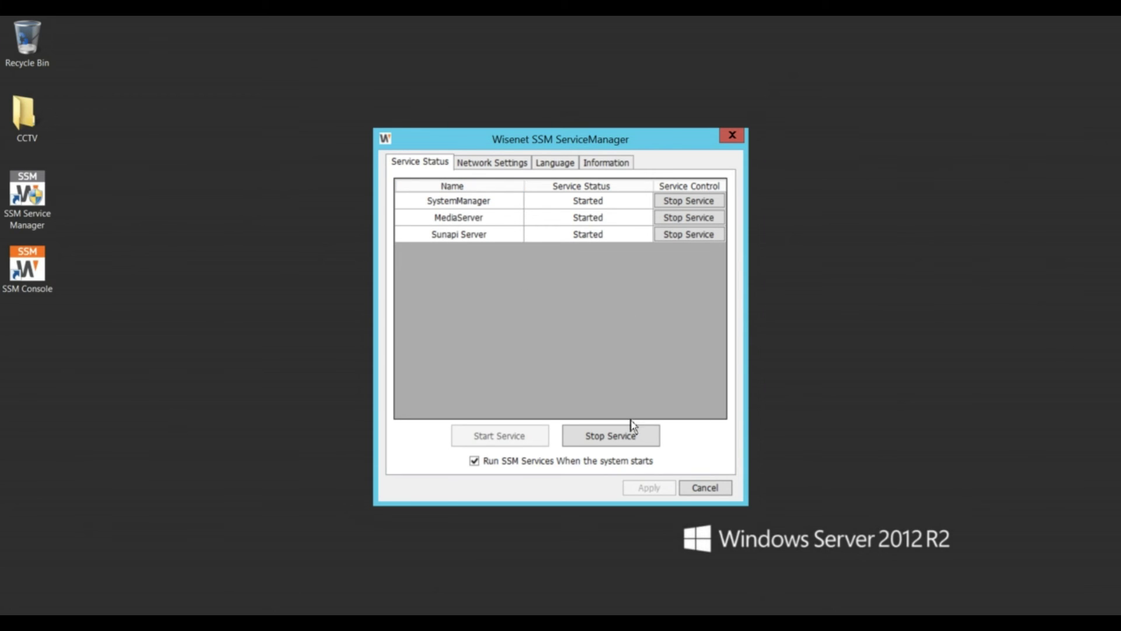
left_click(705, 488)
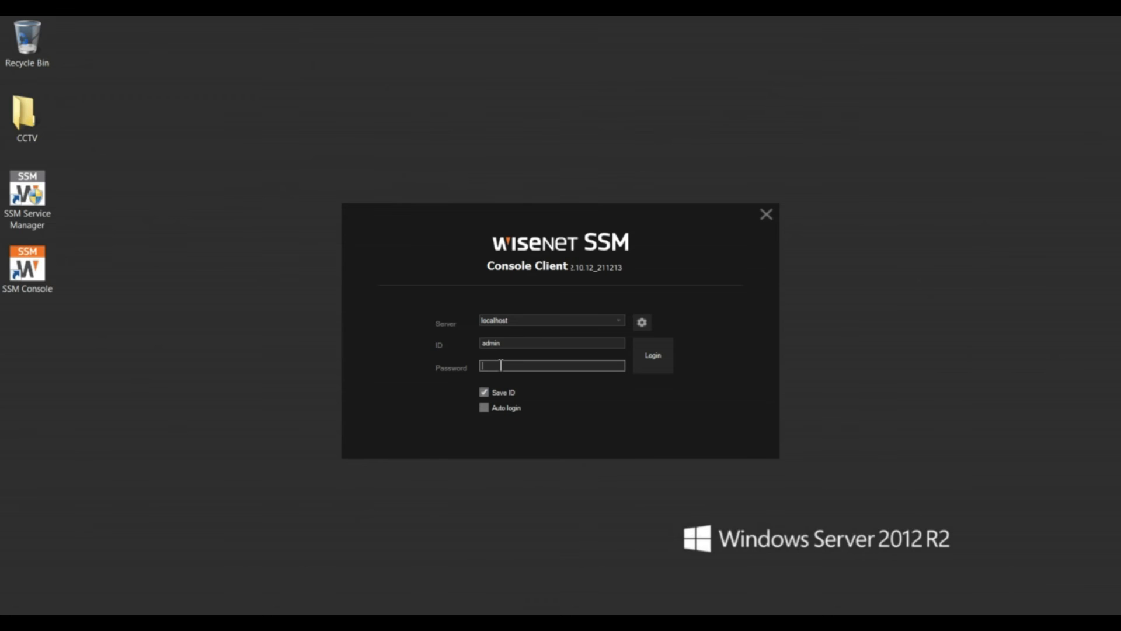
Enter the admin password and log in, accepting the unsupported-OS warning.
type("***********")
left_click(666, 357)
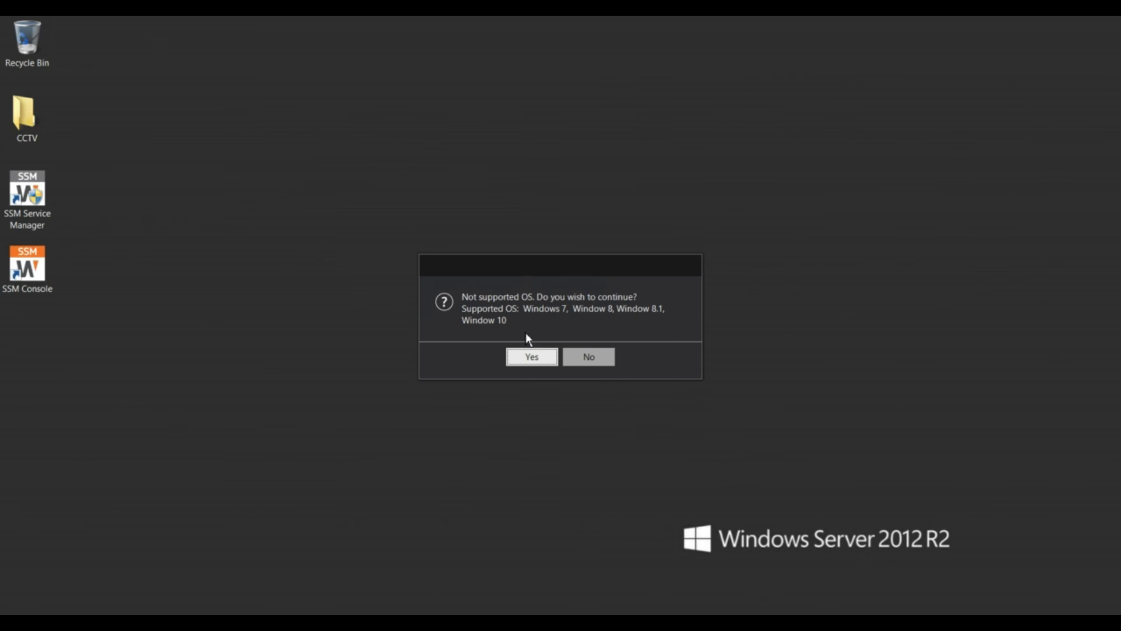
left_click(538, 363)
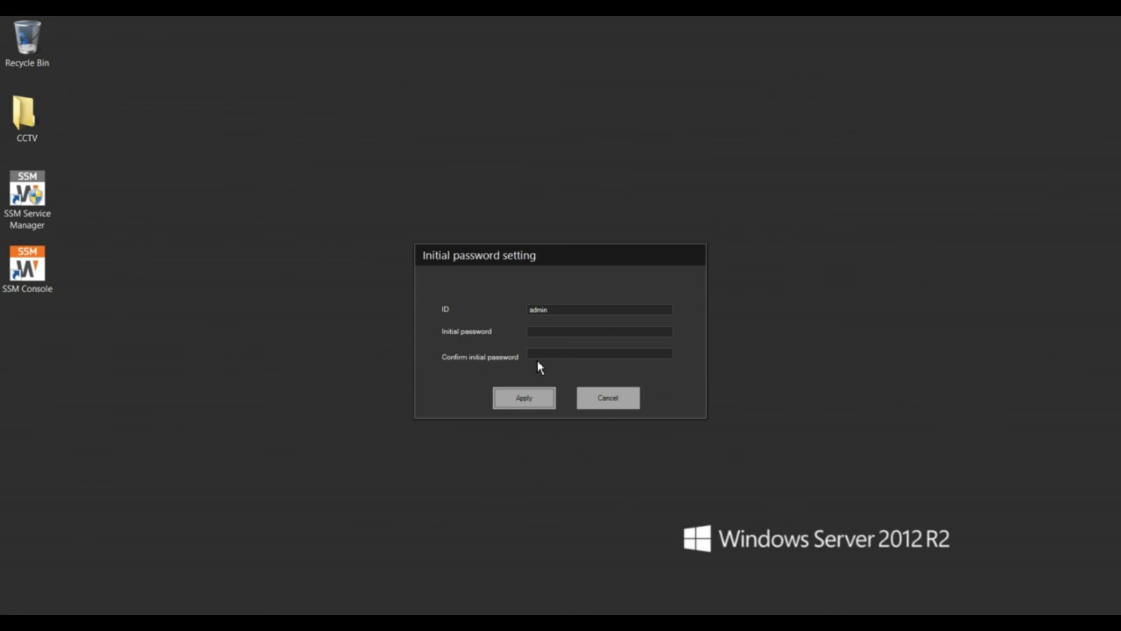
Enter and confirm the admin account's initial password, then apply it.
left_click(553, 332)
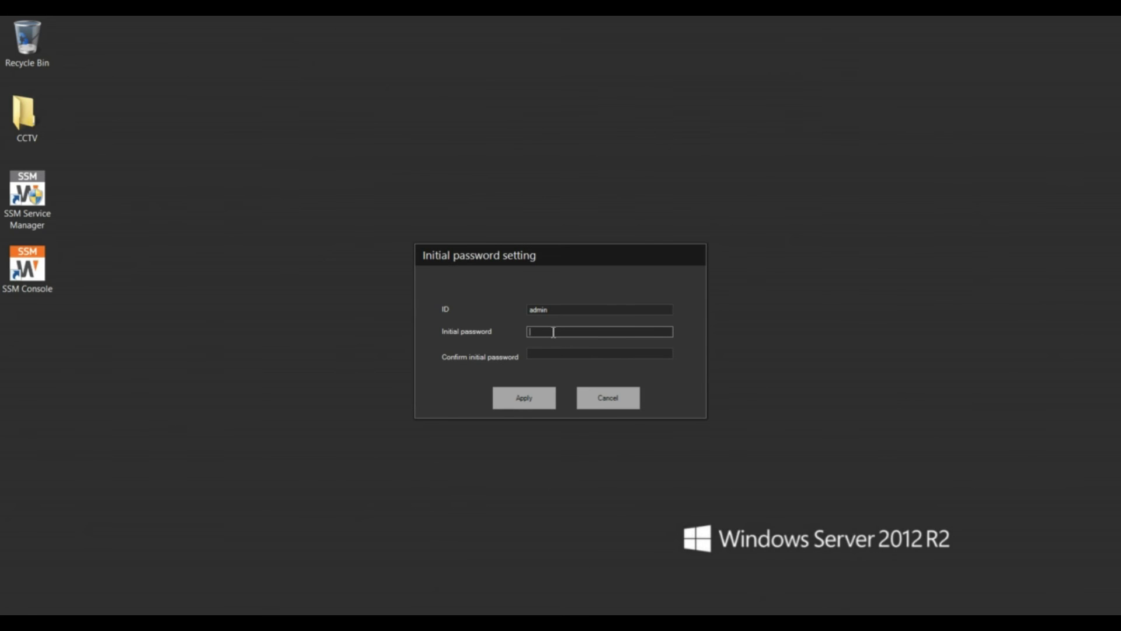
type("************************")
left_click(534, 400)
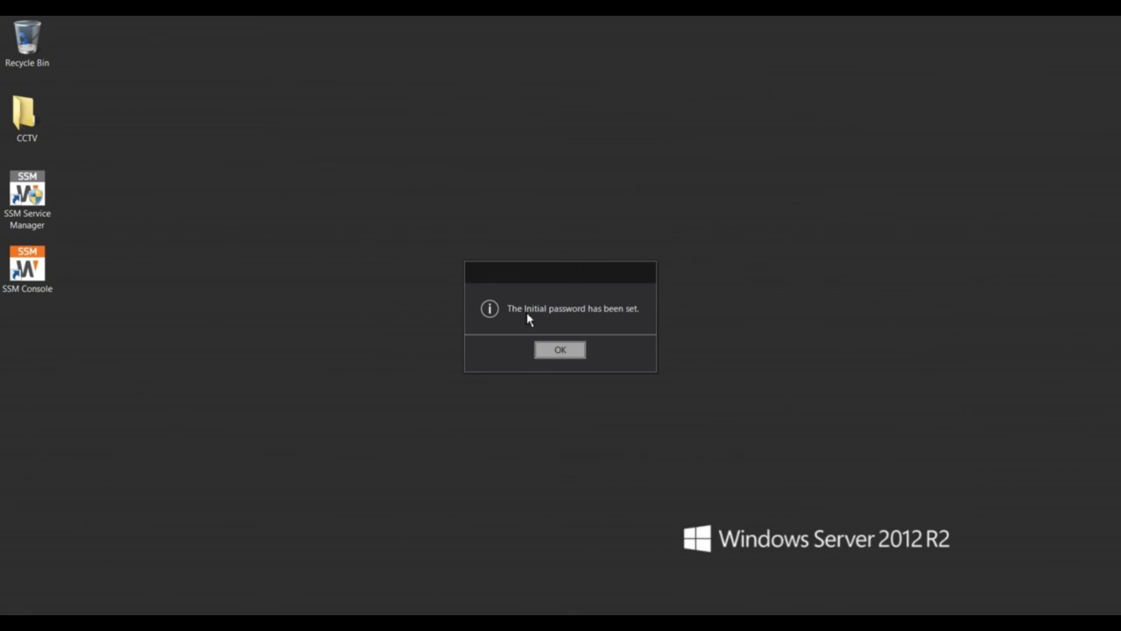
Log in again with the new admin password, bypassing the unsupported-OS warning and DecoderLibrary.dll error.
left_click(563, 353)
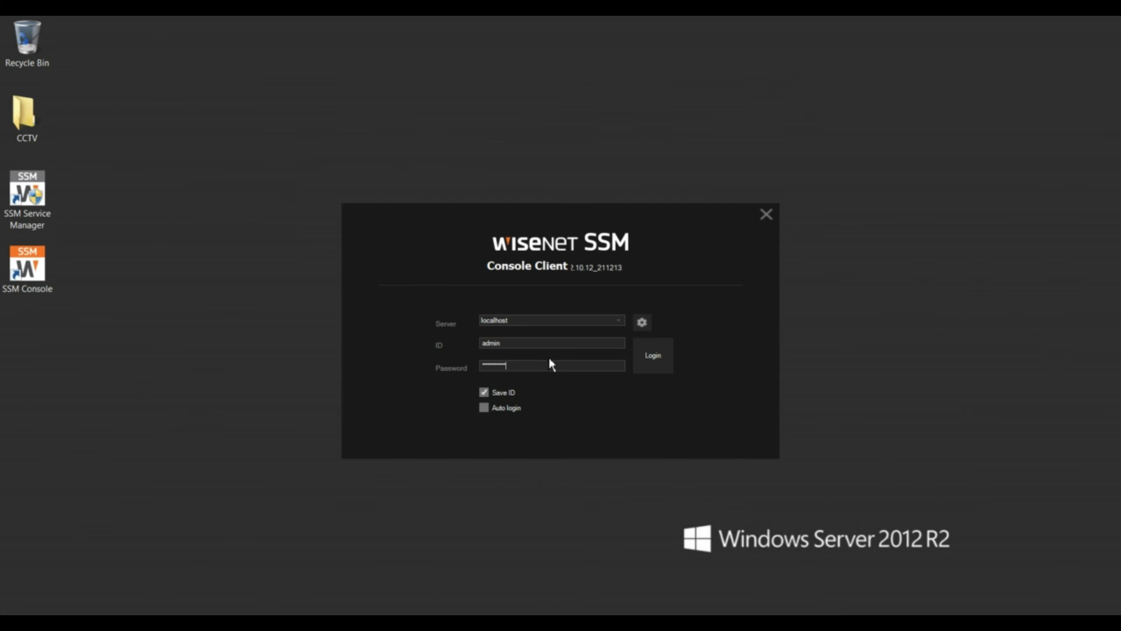
left_click_drag(520, 368, 464, 374)
type("*******")
left_click(661, 370)
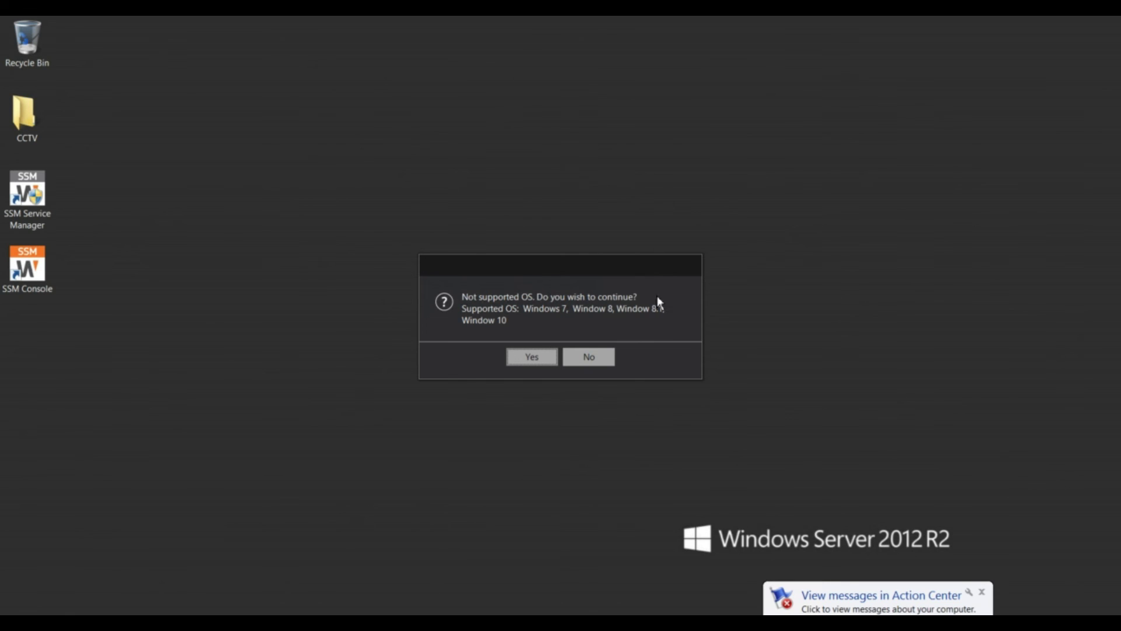
left_click(532, 357)
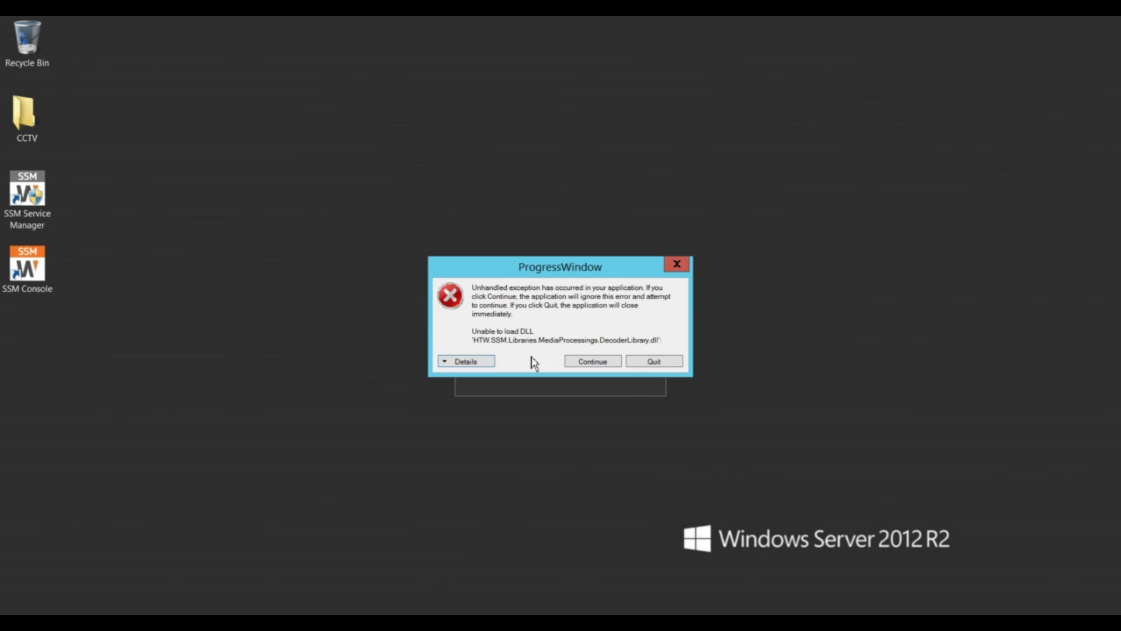
left_click(603, 363)
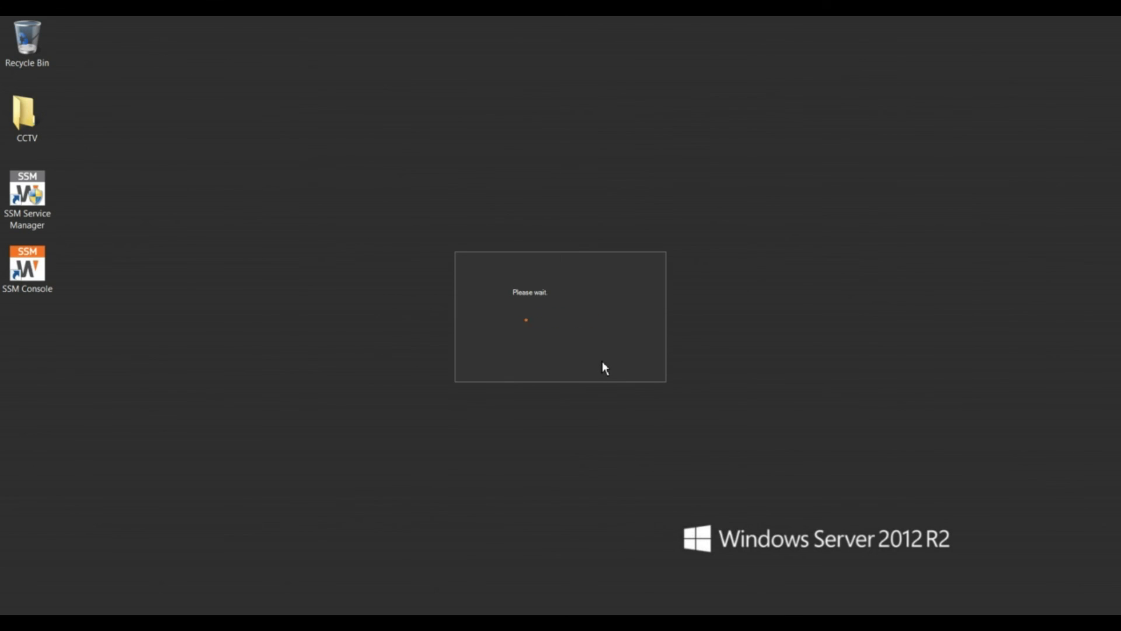
Let the console finish loading, maximize it, and switch to the Monitoring 1 view.
left_click(602, 356)
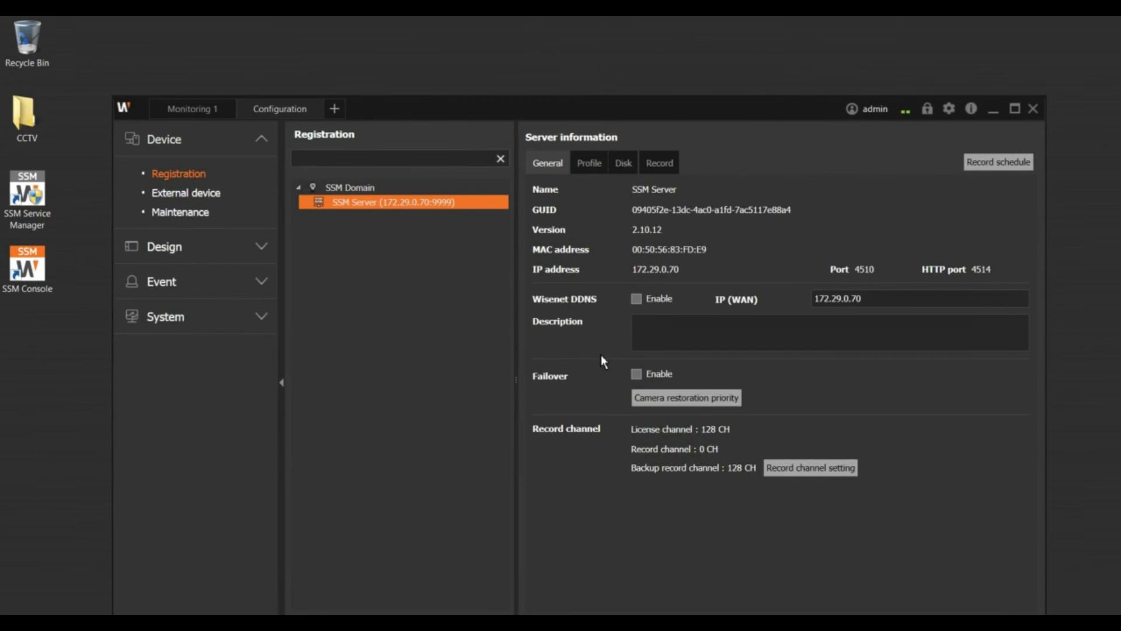
double_click(741, 113)
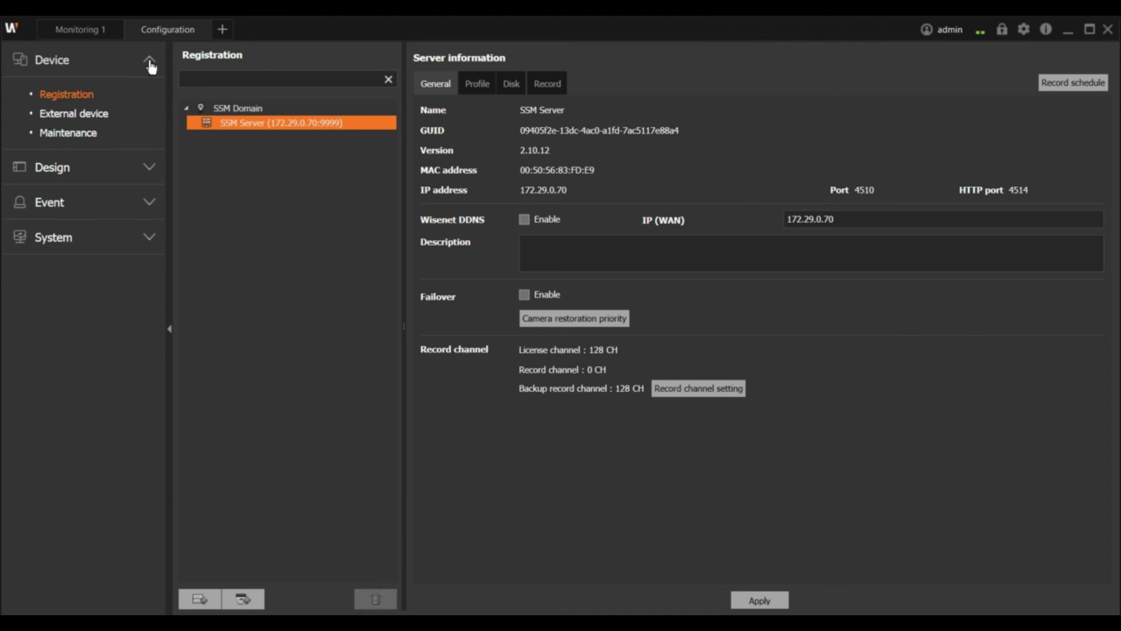
left_click(101, 37)
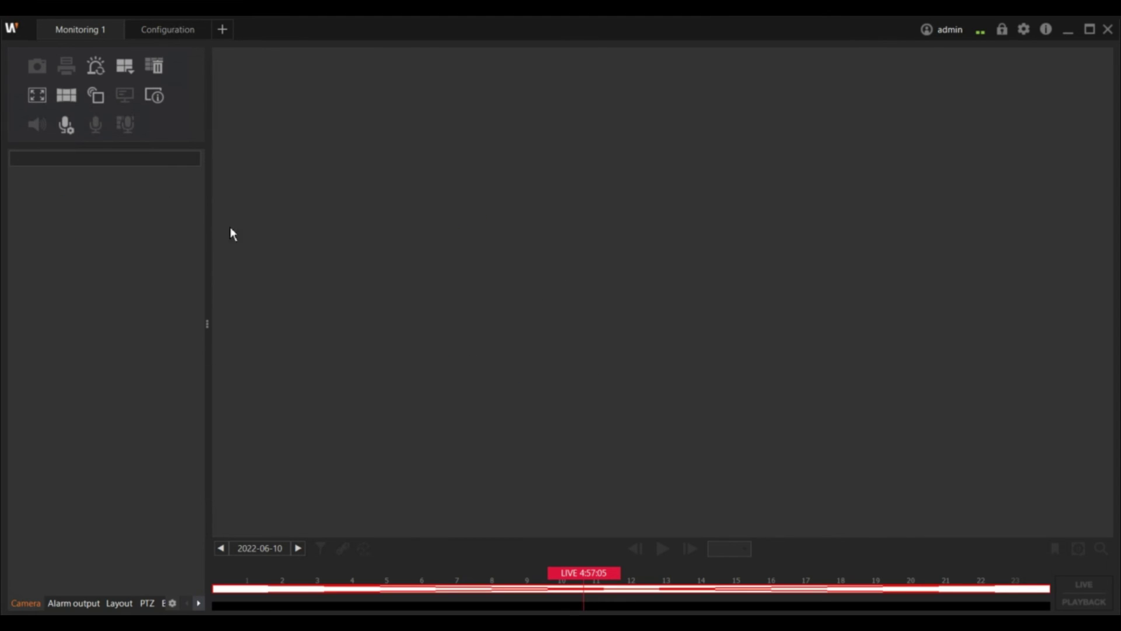
Browse the screen split layouts, cancel adding a custom pattern, and return to Configuration.
left_click(126, 67)
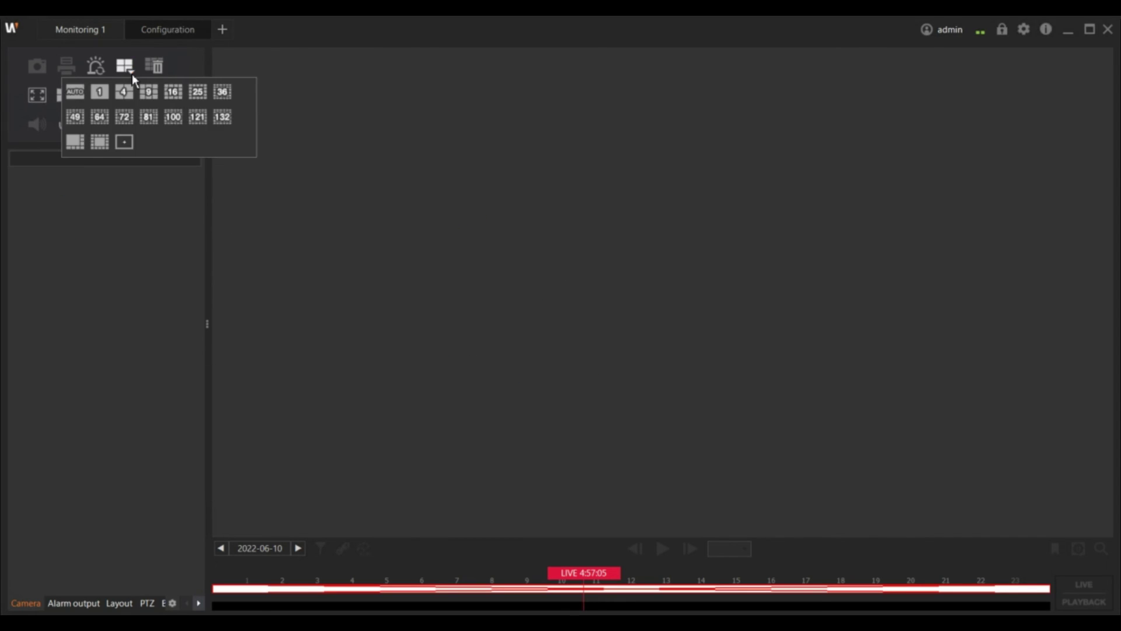
left_click(179, 100)
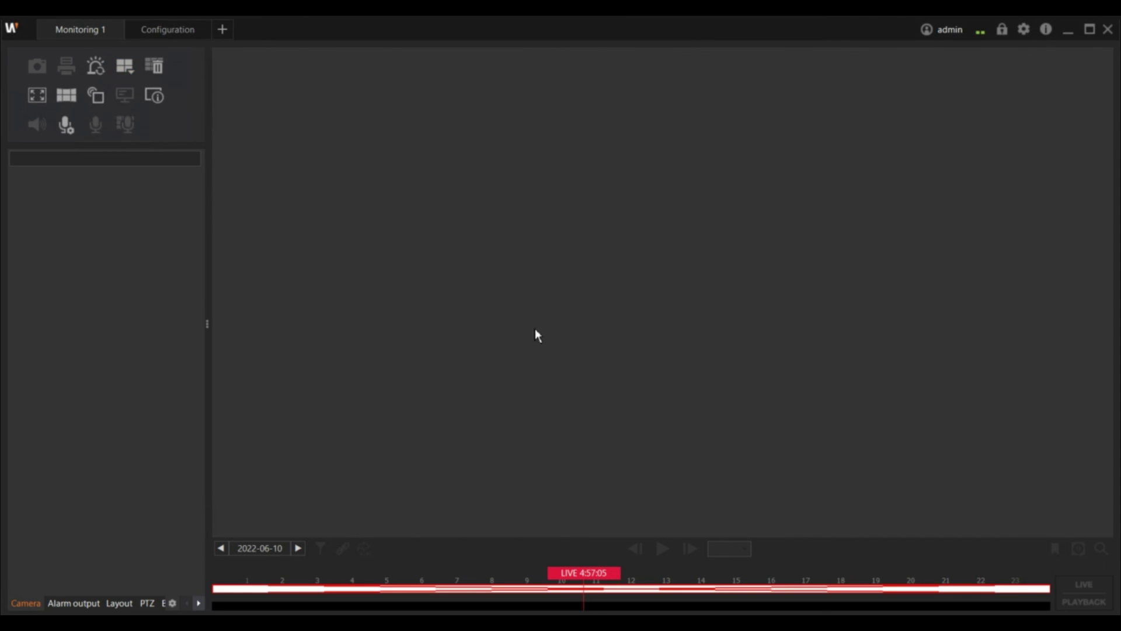
left_click(124, 69)
left_click(132, 96)
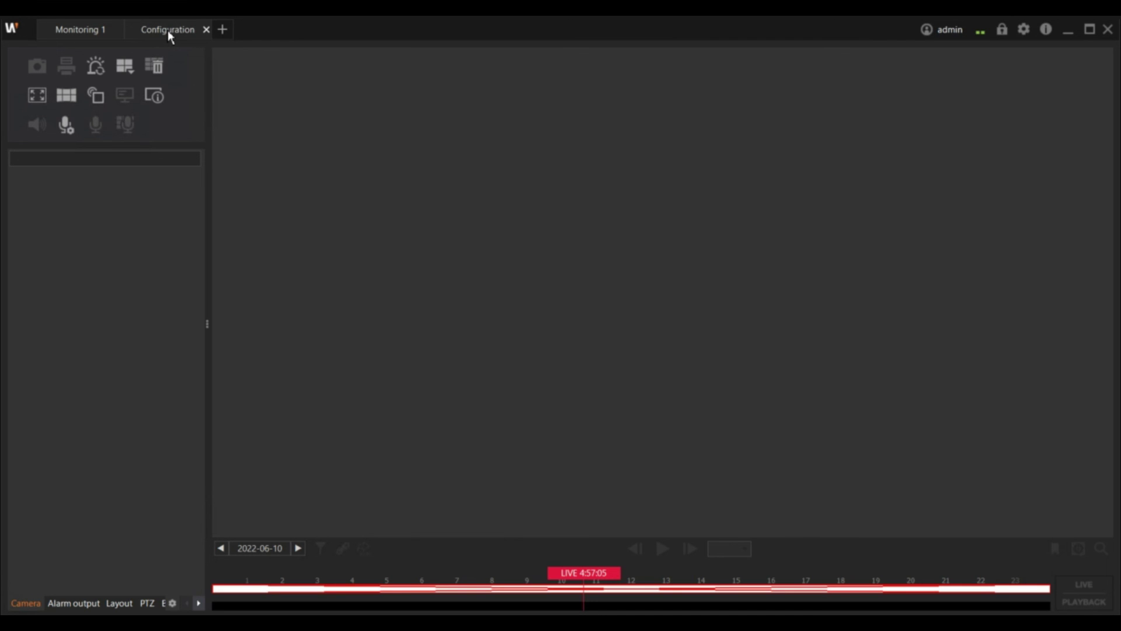
left_click(130, 73)
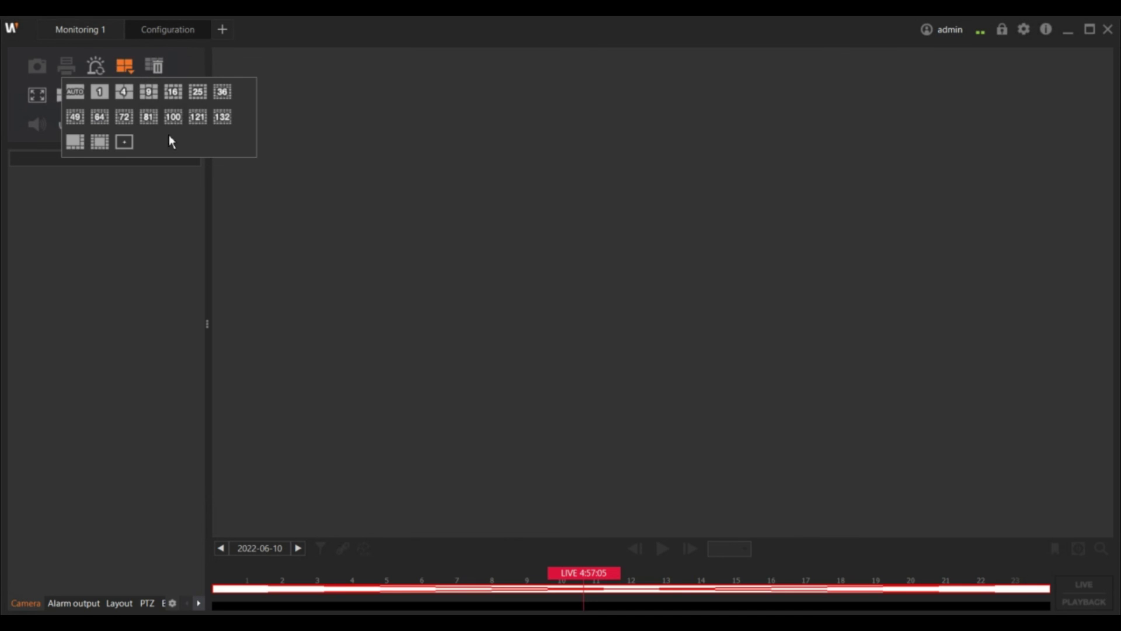
left_click(125, 142)
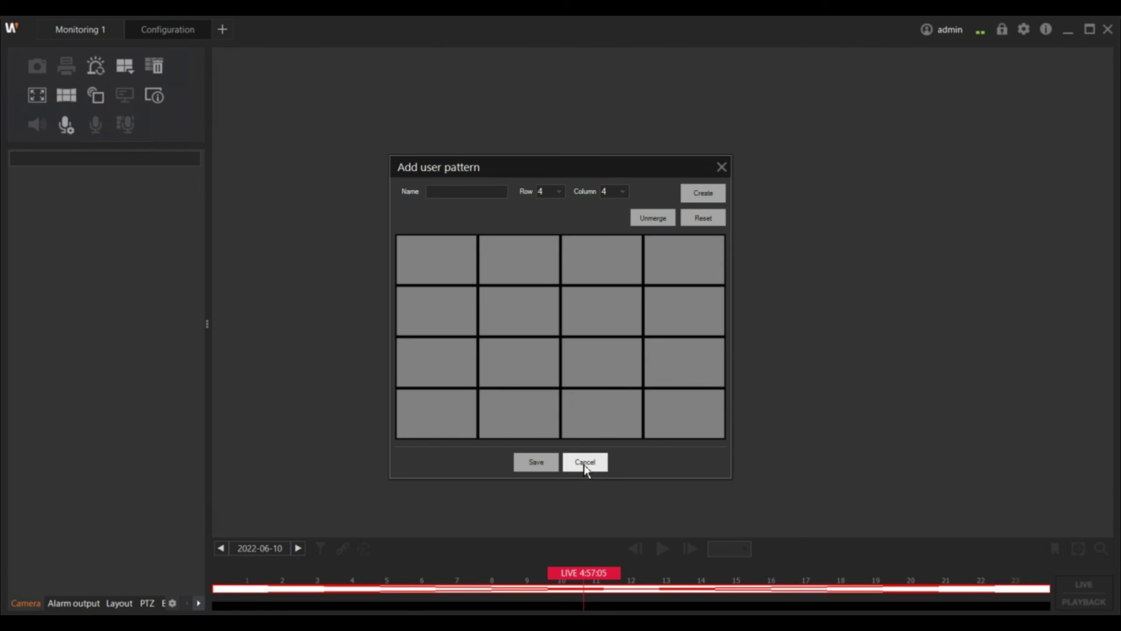
left_click(585, 464)
left_click(176, 30)
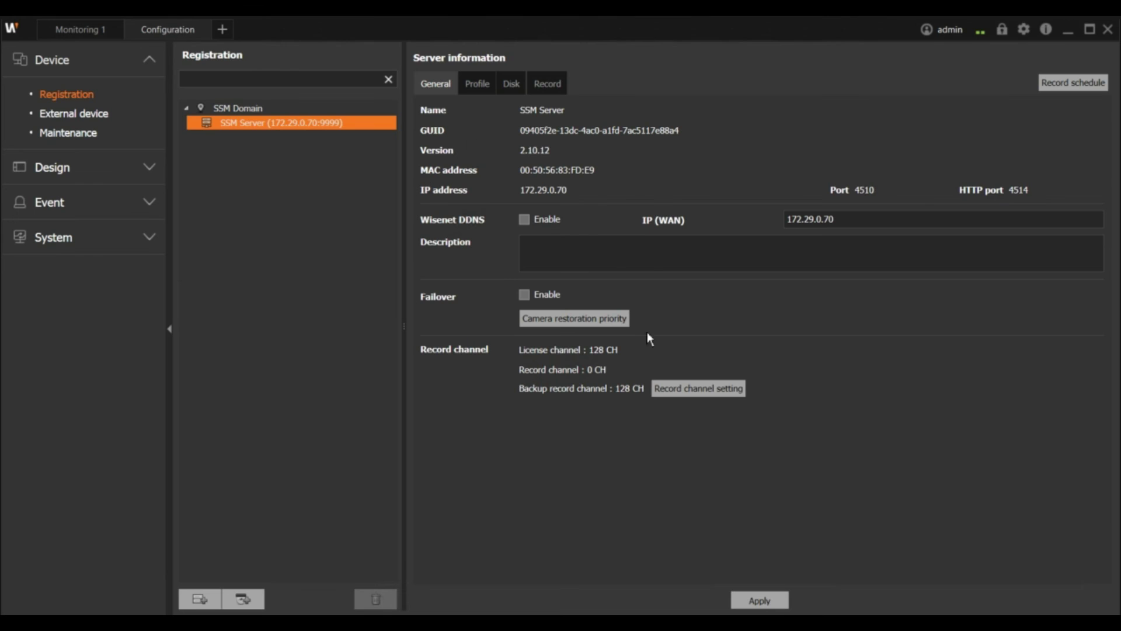